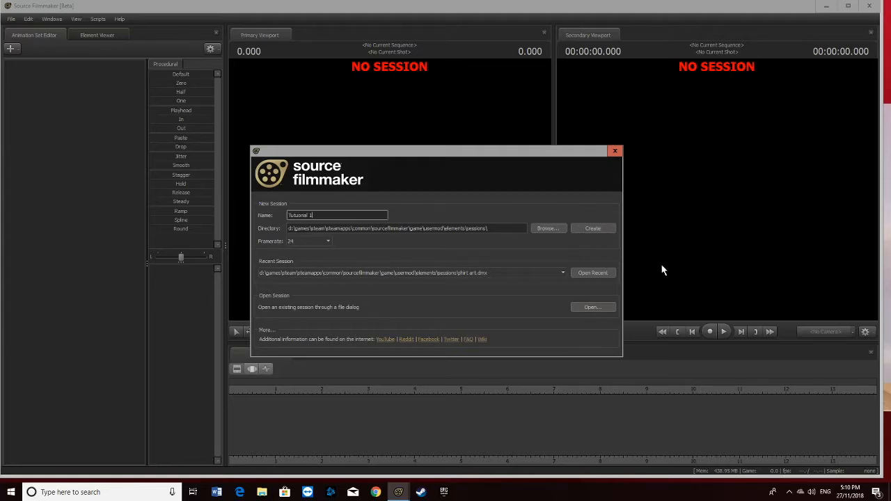
# - Create the new session "Tutuorial 1" at 24 frames per second and load the pl_upward.bsp map into it
pyautogui.click(601, 229)
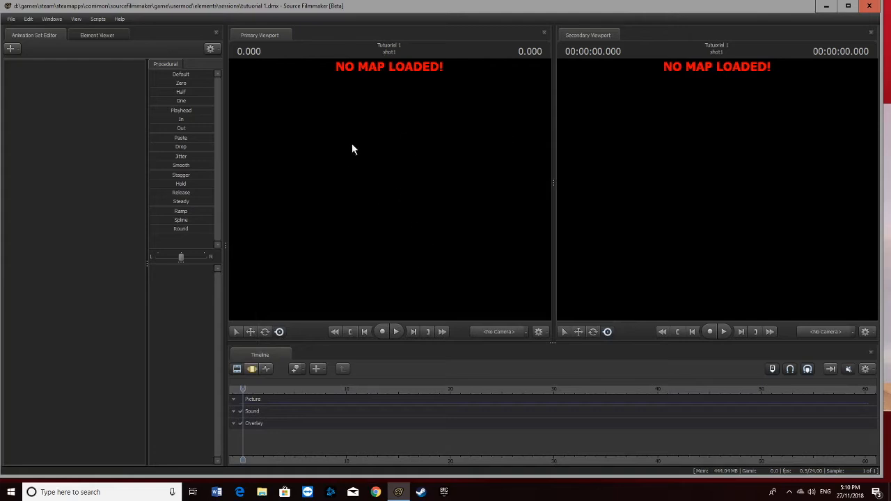
pyautogui.rightClick(340, 121)
pyautogui.rightClick(480, 205)
pyautogui.rightClick(403, 137)
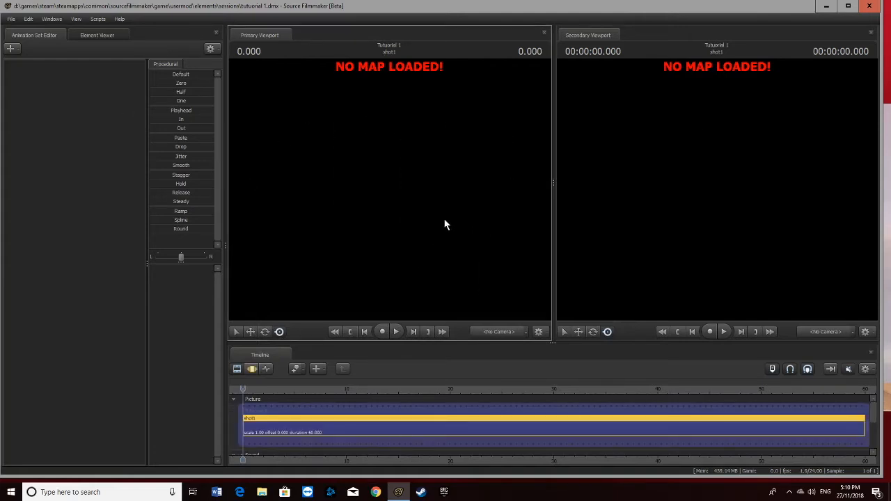
pyautogui.click(425, 217)
pyautogui.press('BackSpace')
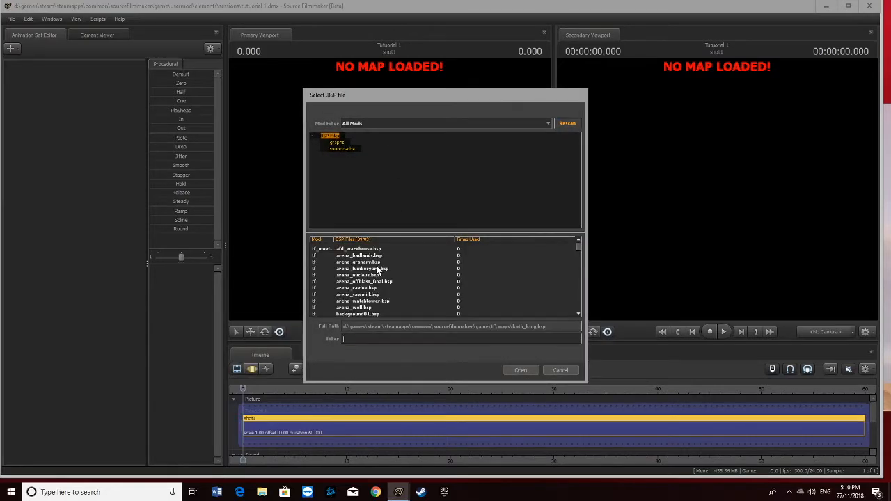
pyautogui.write('upward')
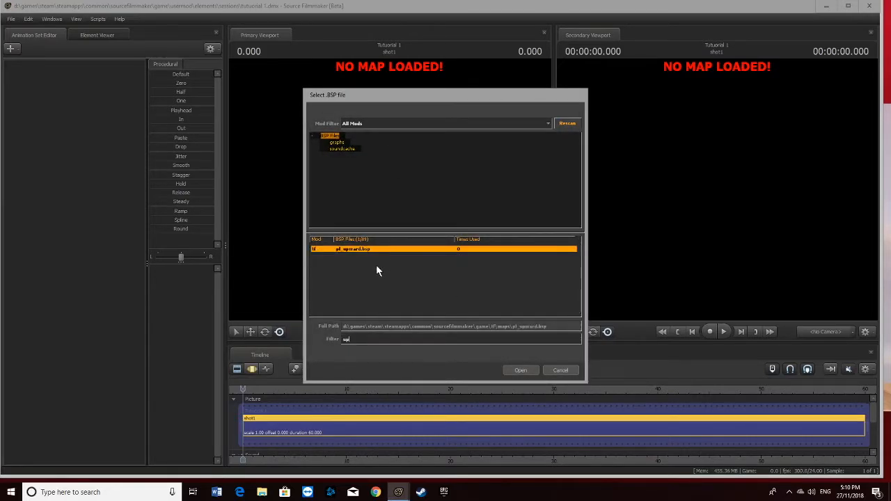
pyautogui.click(522, 370)
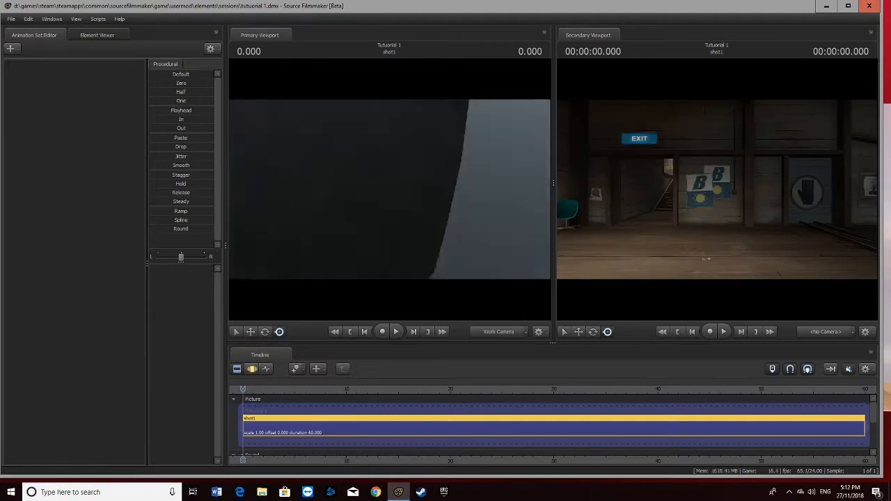
# - Fly the work camera through the map to frame the wooden stairs and the building with the red B sign
pyautogui.moveTo(448, 160); pyautogui.dragTo(448, 160)
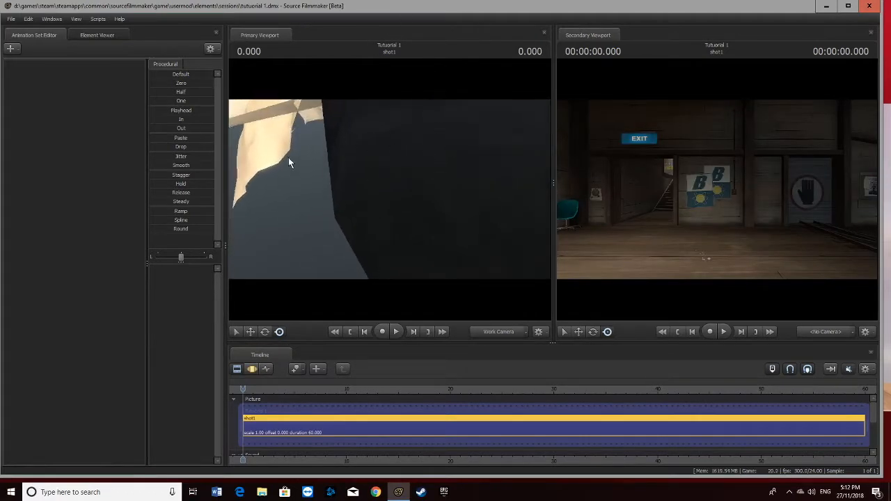
pyautogui.moveTo(413, 293); pyautogui.dragTo(414, 292)
pyautogui.press('space')
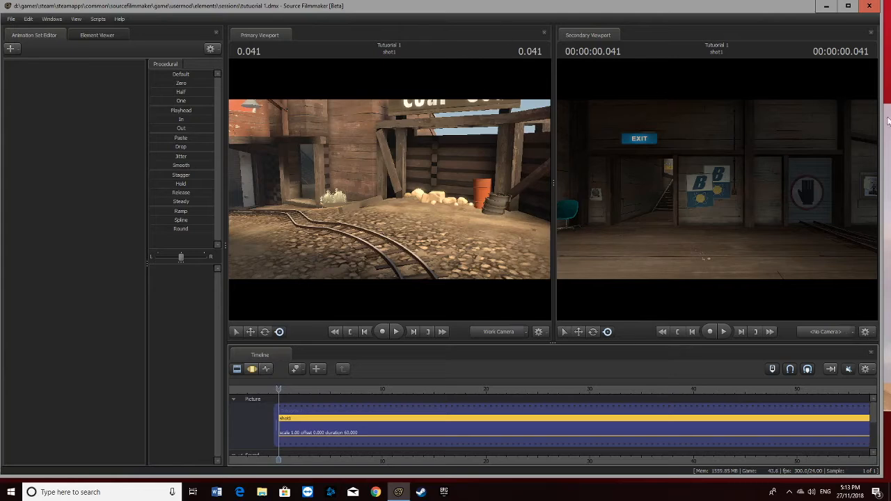
pyautogui.moveTo(410, 185); pyautogui.dragTo(525, 21)
pyautogui.moveTo(390, 190); pyautogui.dragTo(258, 188)
pyautogui.press('w')
pyautogui.press('w')
pyautogui.press('w')
pyautogui.press('w')
pyautogui.press('w')
pyautogui.press('w')
pyautogui.press('w')
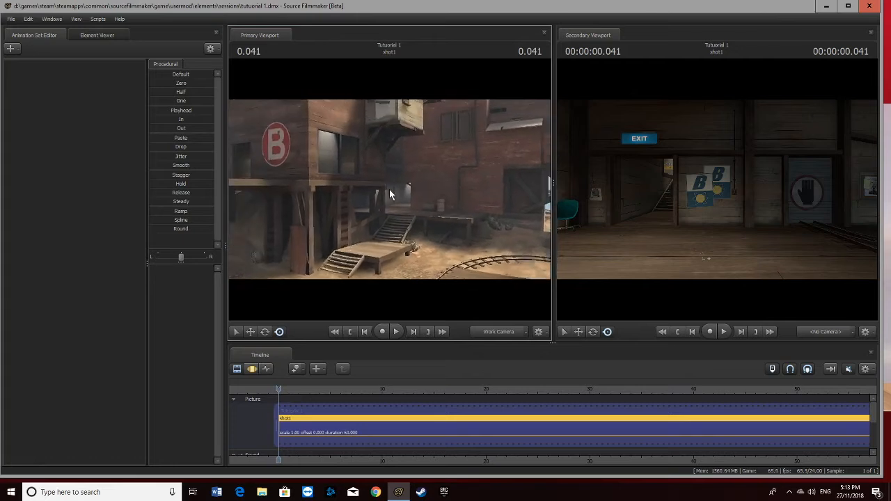
# - Create a new scene camera for the shot from the current work camera view
pyautogui.click(526, 331)
pyautogui.moveTo(527, 365)
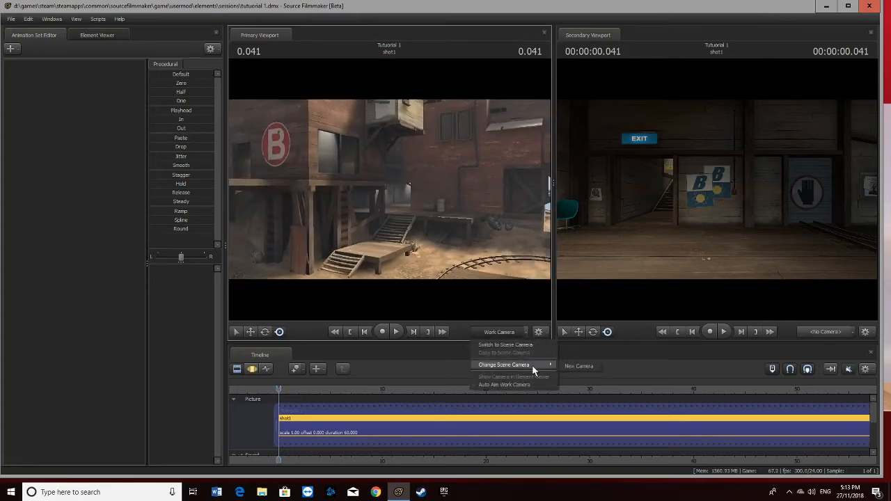
pyautogui.click(579, 367)
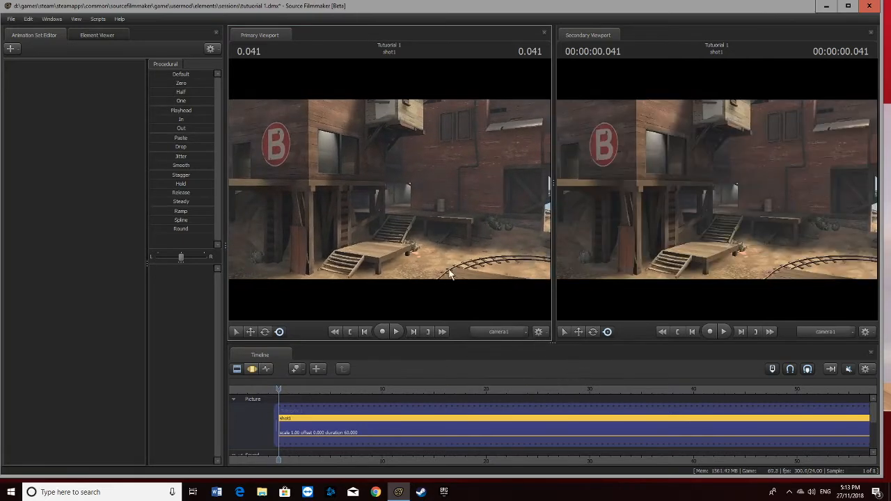
# - Switch the primary viewport from the scene camera back to the work camera
pyautogui.keyDown('ctrl'); pyautogui.click(499, 332); pyautogui.keyUp('ctrl')
pyautogui.click(525, 332)
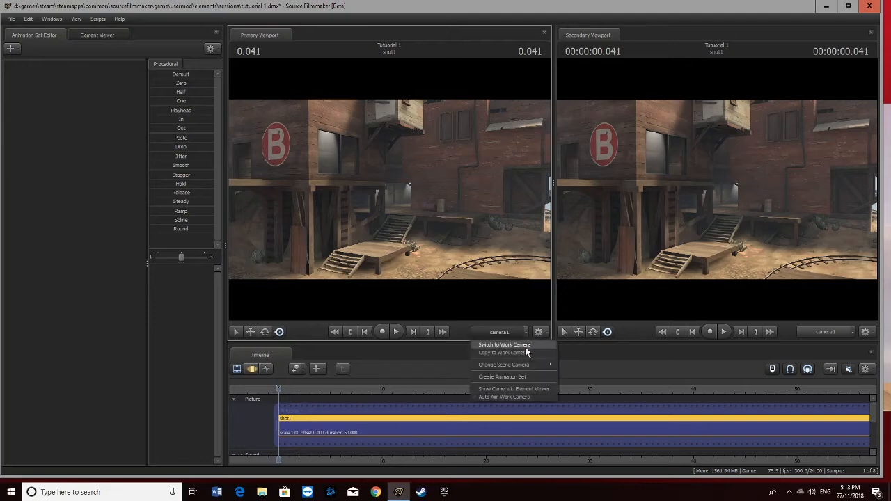
pyautogui.moveTo(556, 364)
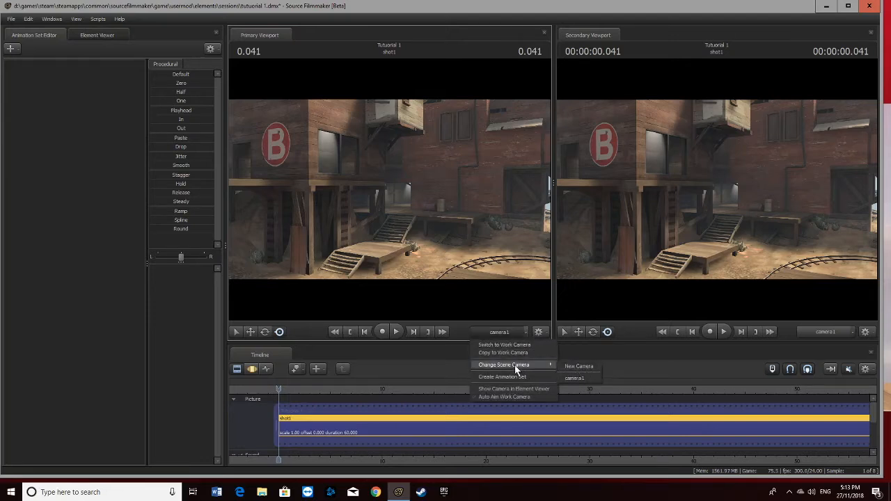
pyautogui.click(497, 332)
# - Add an animation set for the player\hwm\soldier.mdl model, filtering the model list by "soldier"
pyautogui.moveTo(390, 190); pyautogui.dragTo(704, 192)
pyautogui.press('w')
pyautogui.rightClick(59, 85)
pyautogui.click(116, 105)
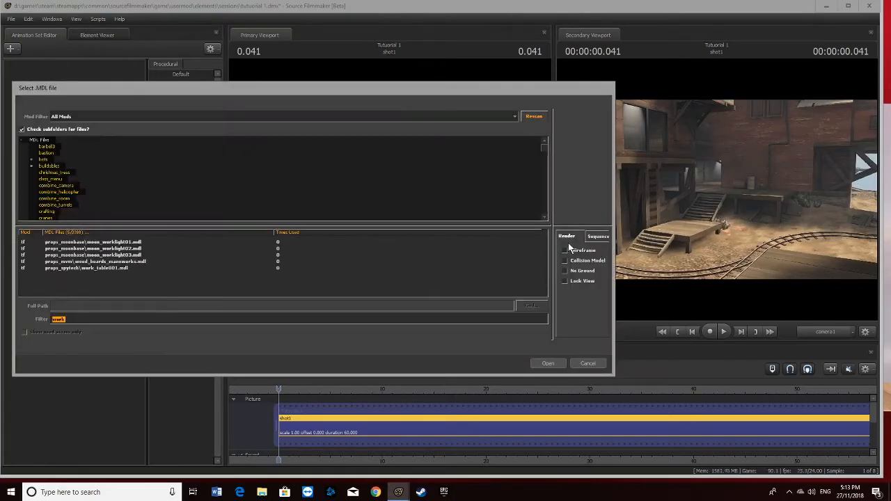
pyautogui.write('soldier')
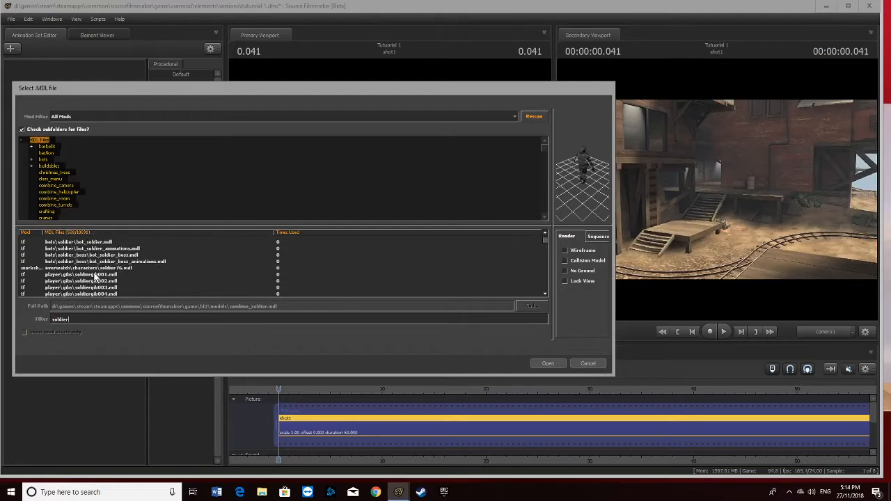
pyautogui.scroll(-4, 95, 277)
pyautogui.click(71, 249)
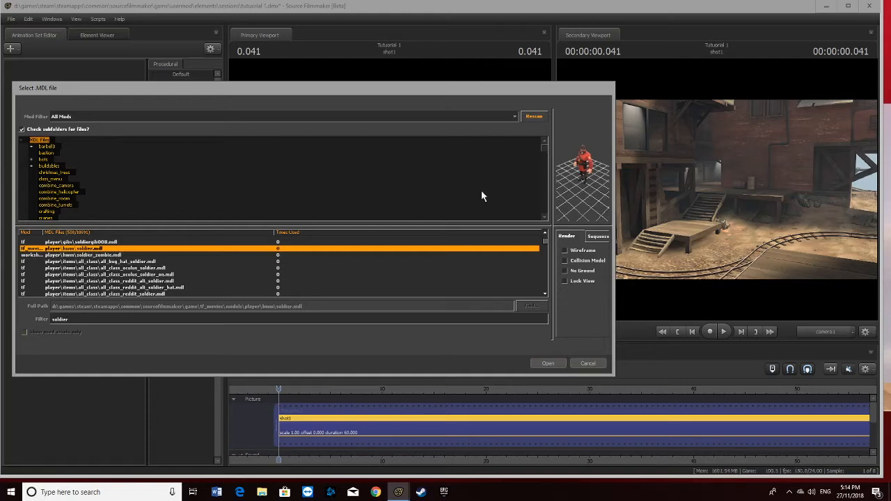
pyautogui.click(549, 364)
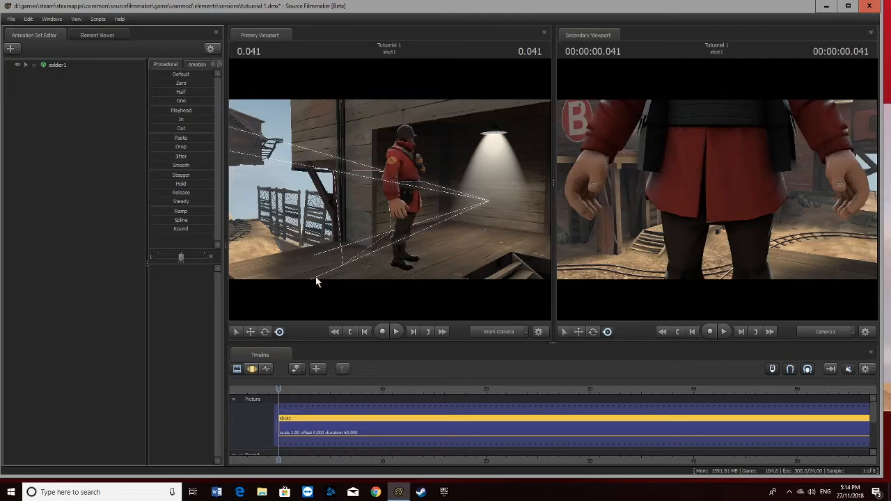
# - Switch the timeline to the Motion Editor and activate the Move manipulator
pyautogui.click(250, 369)
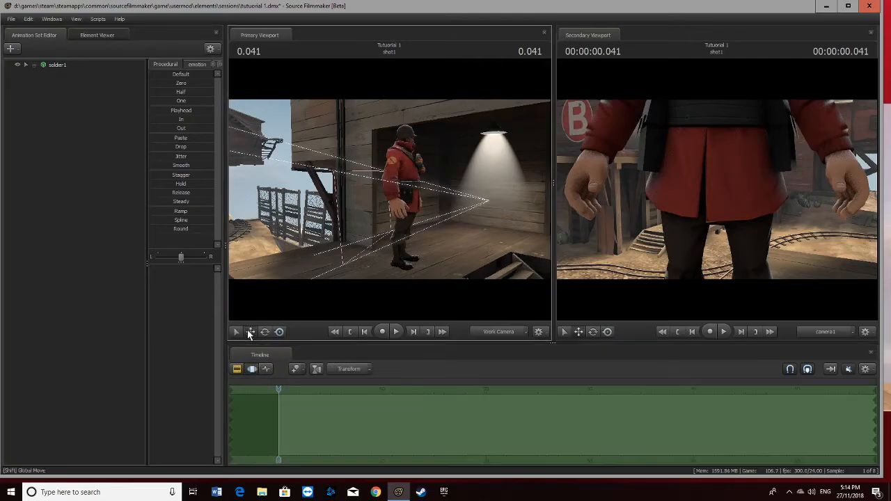
pyautogui.click(252, 369)
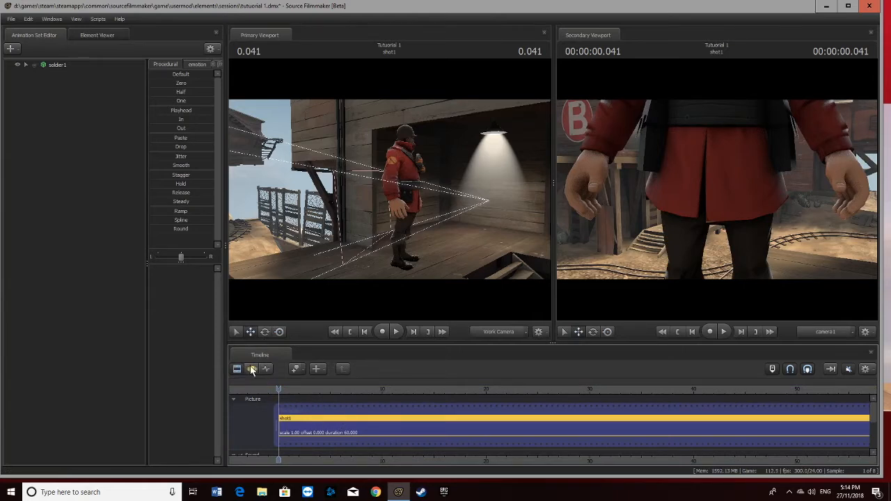
pyautogui.click(252, 369)
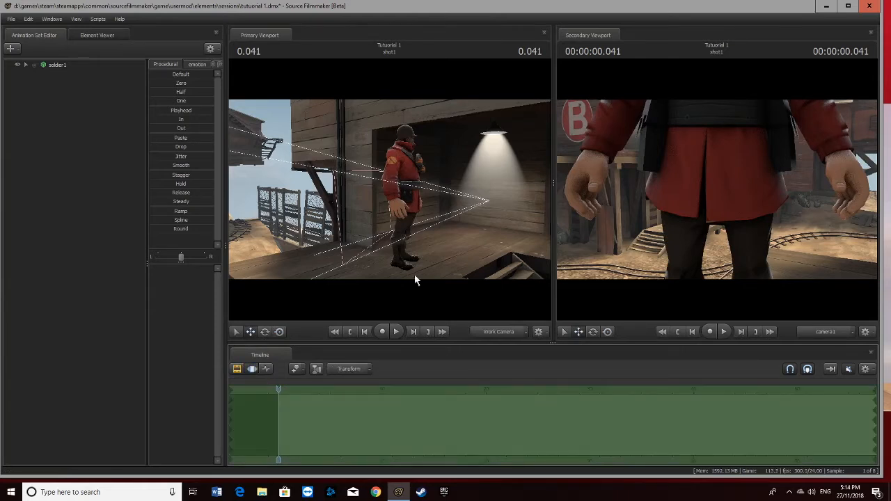
pyautogui.click(262, 370)
pyautogui.click(252, 370)
pyautogui.click(265, 370)
pyautogui.click(252, 370)
# - Select the whole soldier1 animation set and move the soldier farther away from the scene camera
pyautogui.click(57, 64)
pyautogui.moveTo(372, 202)
pyautogui.mouseDown()
pyautogui.moveTo(358, 202)
pyautogui.moveTo(371, 202)
pyautogui.mouseUp()
pyautogui.press('d')
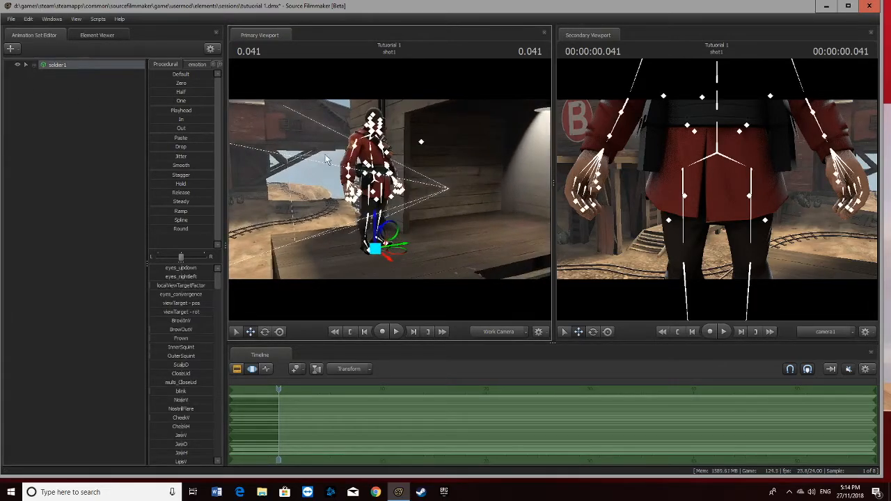
pyautogui.moveTo(375, 252); pyautogui.dragTo(336, 254)
pyautogui.press('w')
pyautogui.moveTo(268, 189)
pyautogui.mouseDown()
pyautogui.moveTo(258, 168)
pyautogui.moveTo(269, 209)
pyautogui.moveTo(279, 202)
pyautogui.moveTo(269, 216)
pyautogui.moveTo(320, 195)
pyautogui.moveTo(292, 201)
pyautogui.moveTo(285, 187)
pyautogui.mouseUp()
pyautogui.press('s')
pyautogui.moveTo(428, 264); pyautogui.dragTo(376, 231)
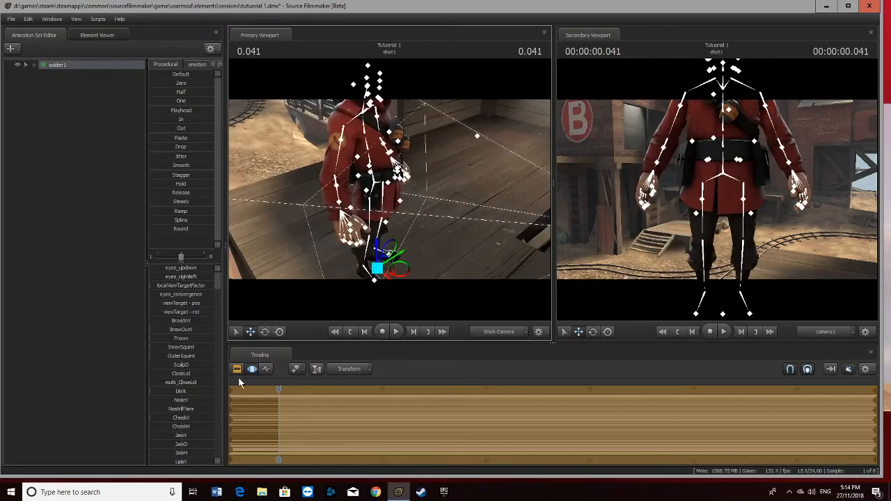
# - Turn the soldier slightly about his root using the Rotate manipulator
pyautogui.click(265, 335)
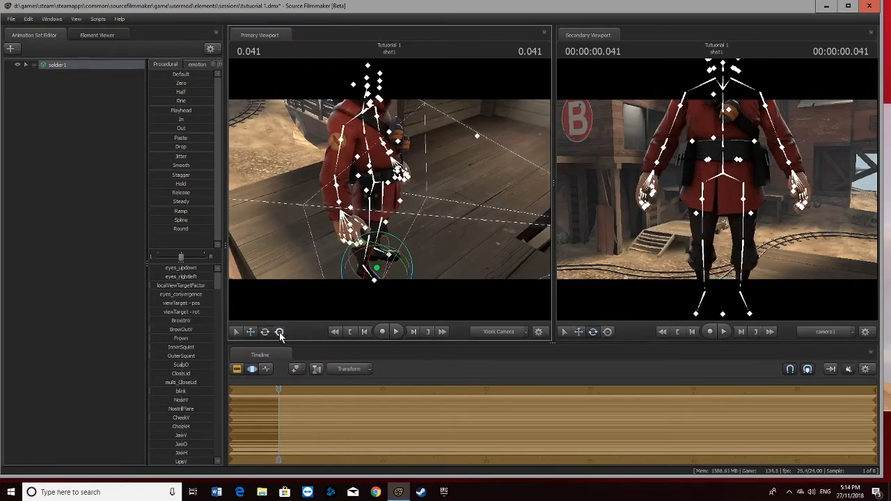
pyautogui.click(280, 335)
pyautogui.moveTo(458, 230); pyautogui.dragTo(449, 258)
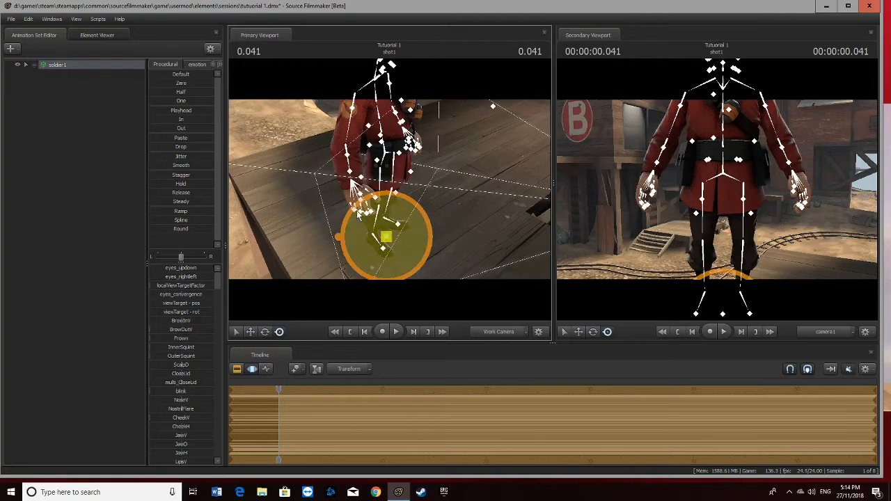
pyautogui.click(265, 333)
pyautogui.moveTo(398, 238); pyautogui.dragTo(401, 228)
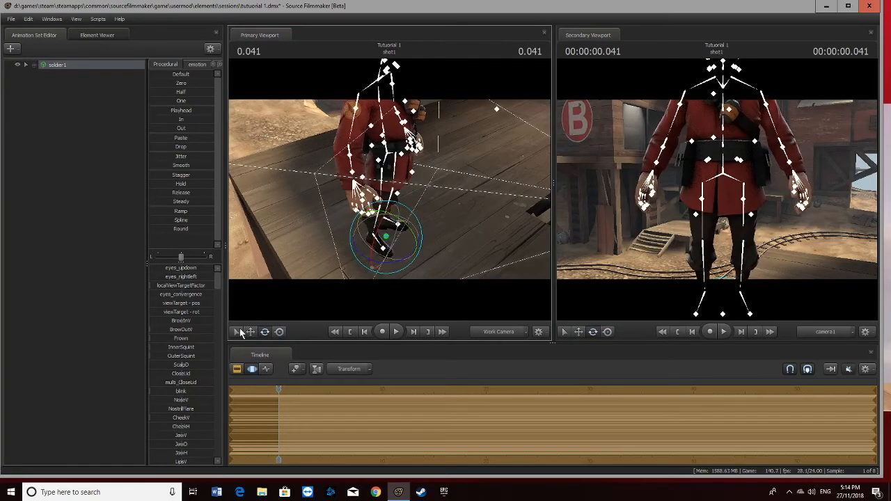
# - Move the soldier sideways and back so he stands in the right part of the scene camera's frame
pyautogui.click(250, 332)
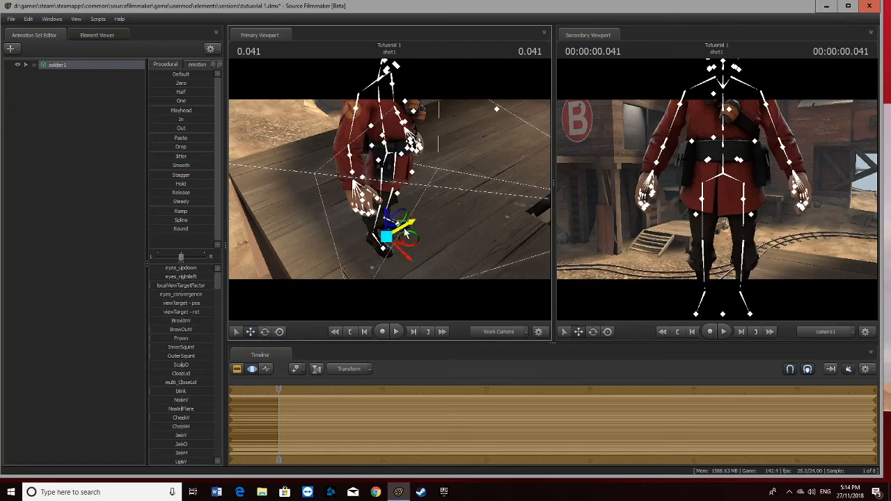
pyautogui.press('a')
pyautogui.moveTo(356, 239); pyautogui.dragTo(450, 238)
pyautogui.moveTo(364, 254); pyautogui.dragTo(309, 275)
pyautogui.press('d')
pyautogui.moveTo(422, 179); pyautogui.dragTo(334, 181)
pyautogui.moveTo(366, 224); pyautogui.dragTo(385, 285)
# - Fine-tune the soldier's position on the wooden platform with the Move manipulator
pyautogui.click(265, 332)
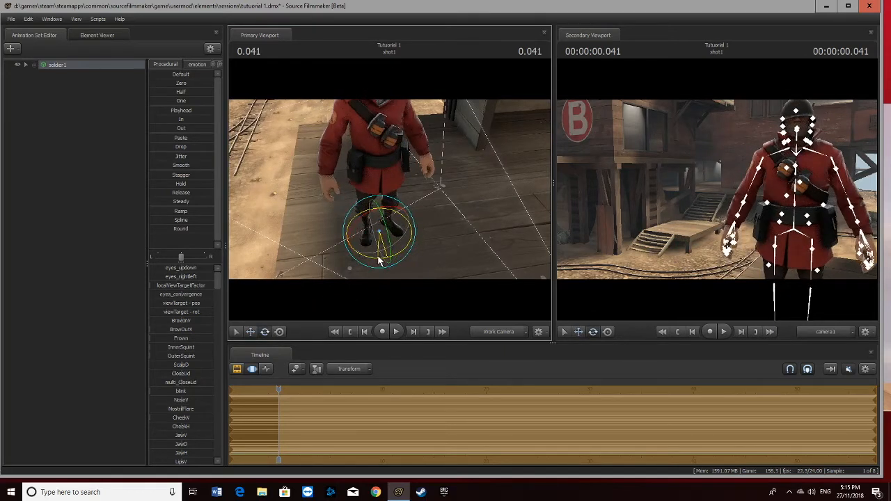
pyautogui.click(250, 332)
pyautogui.moveTo(396, 245)
pyautogui.mouseDown()
pyautogui.moveTo(408, 243)
pyautogui.moveTo(395, 238)
pyautogui.mouseUp()
pyautogui.moveTo(379, 208); pyautogui.dragTo(396, 235)
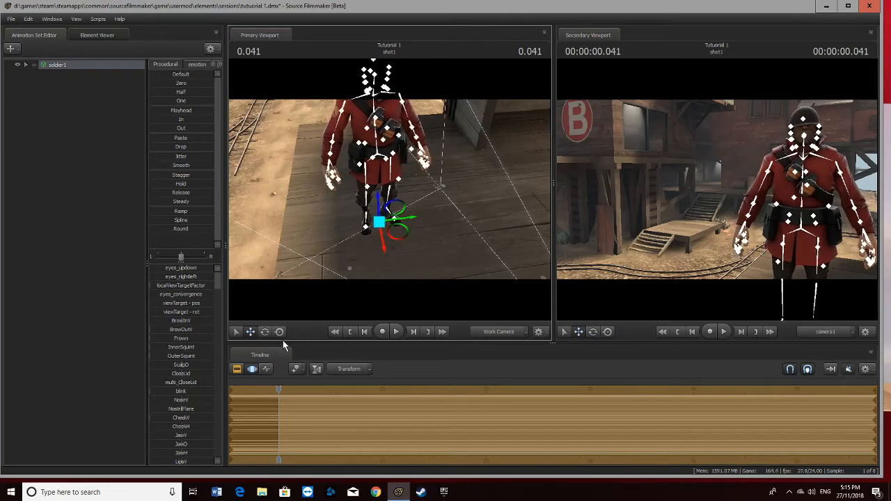
# - Expand the soldier1 animation set and look through the controls in its Unknown group
pyautogui.moveTo(494, 211); pyautogui.dragTo(491, 185)
pyautogui.moveTo(389, 189); pyautogui.dragTo(392, 189)
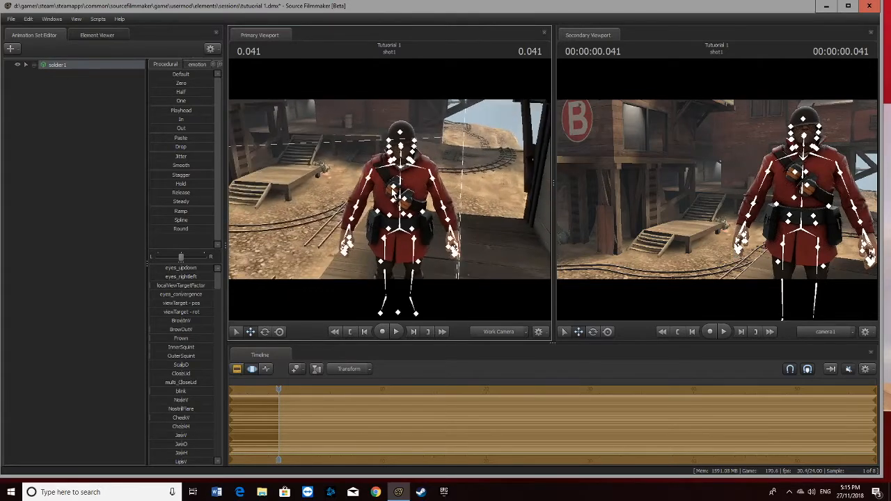
pyautogui.click(34, 65)
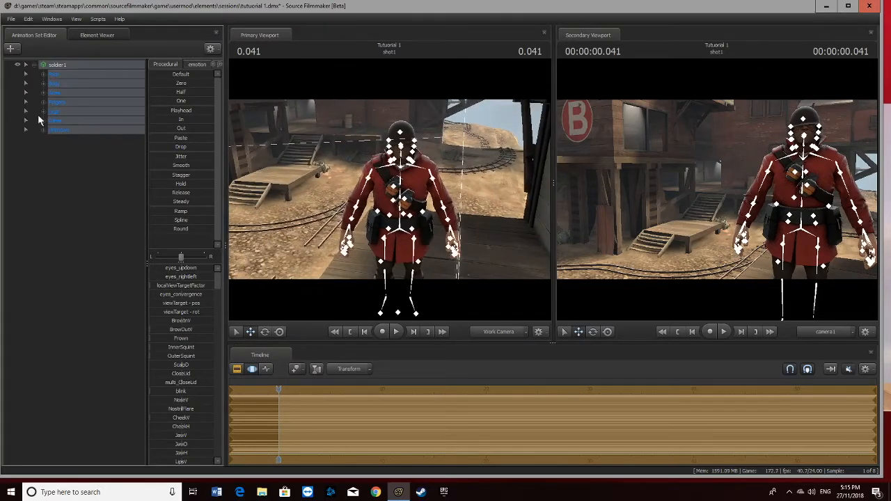
pyautogui.click(32, 76)
pyautogui.click(34, 65)
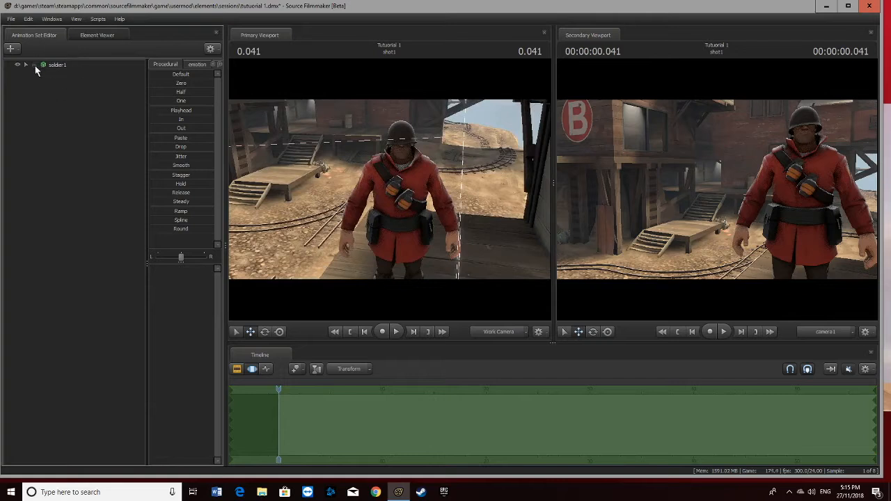
pyautogui.click(43, 130)
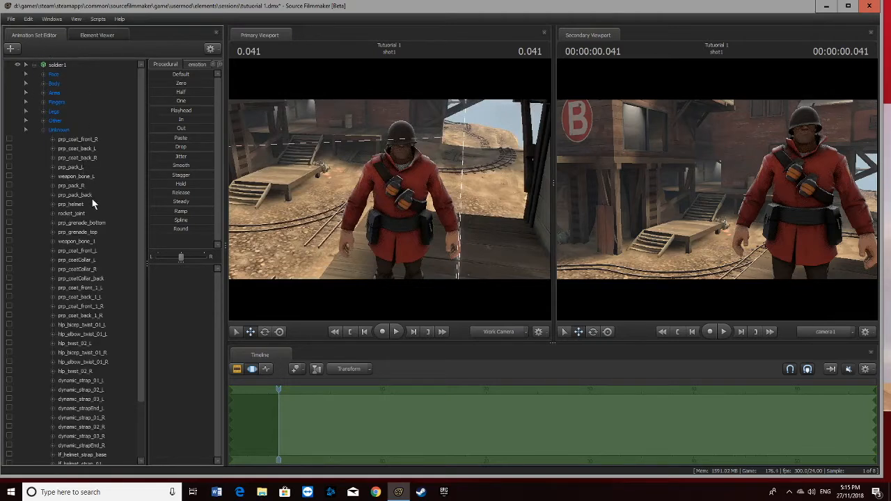
pyautogui.scroll(-3, 82, 319)
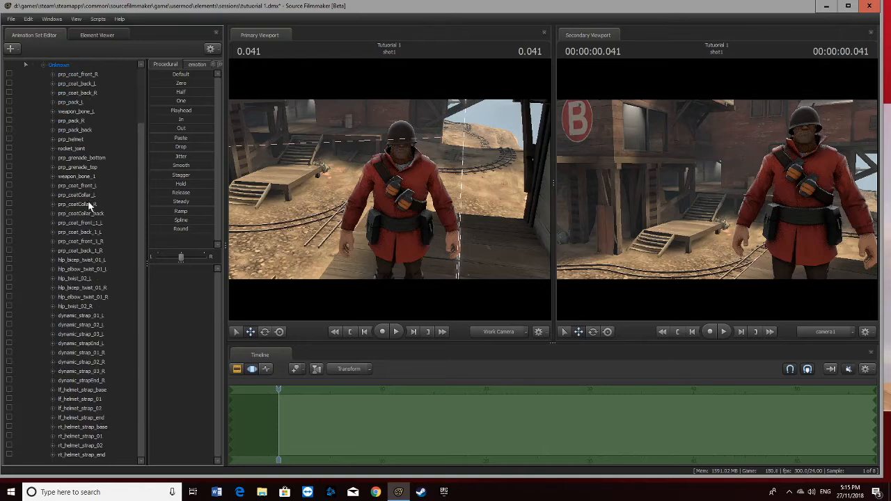
# - Try moving the prp_grenade_bottom control away from the soldier's chest and undo the move
pyautogui.click(78, 167)
pyautogui.click(90, 160)
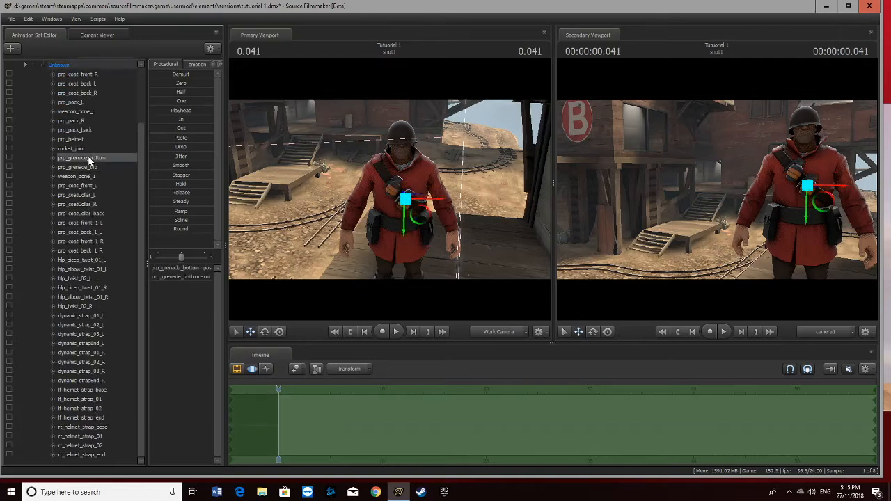
pyautogui.scroll(3, 89, 160)
pyautogui.moveTo(404, 198); pyautogui.dragTo(550, 213)
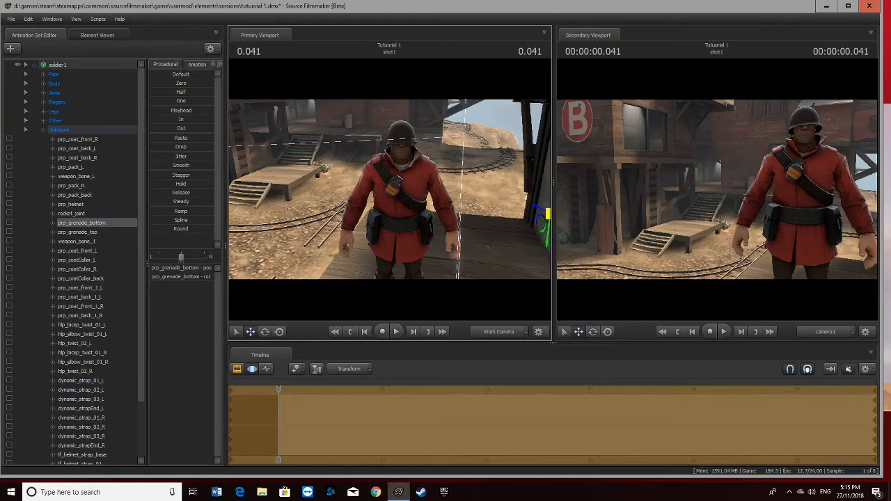
pyautogui.hotkey('ctrl', 'z')
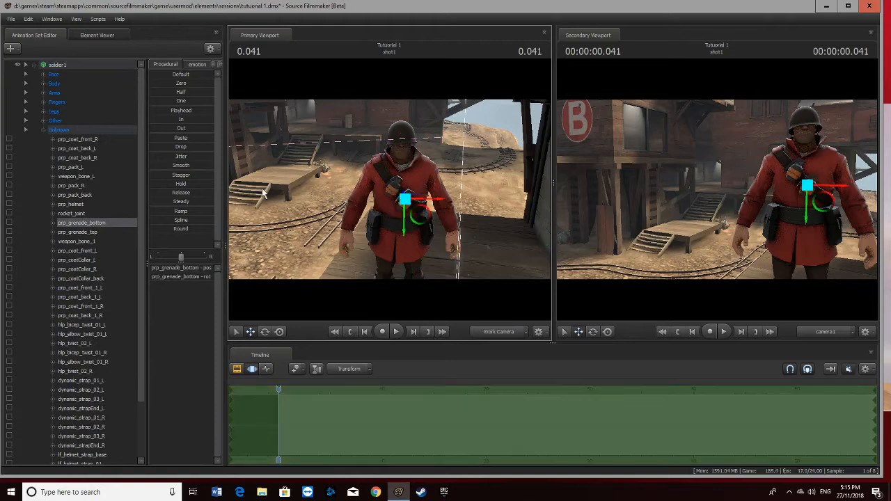
# - Collapse the Unknown control group and remove the soldier's helmet through the helmet body group of soldier1
pyautogui.click(44, 131)
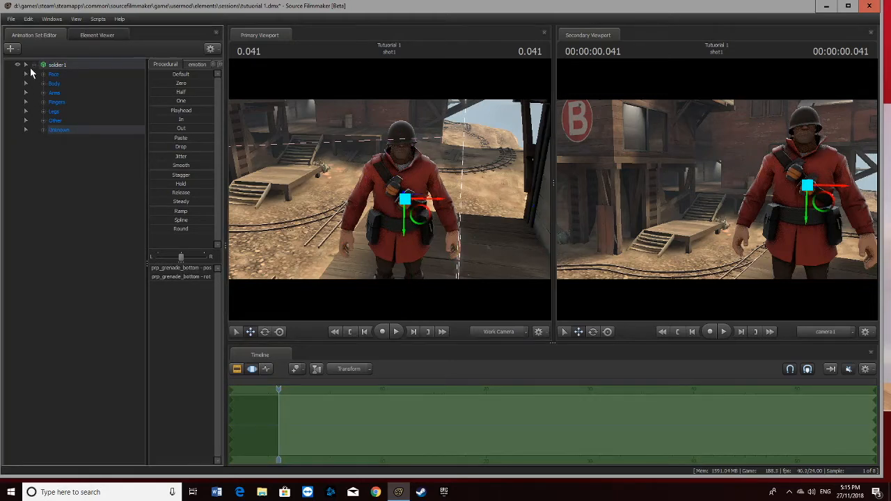
pyautogui.rightClick(56, 65)
pyautogui.moveTo(116, 182)
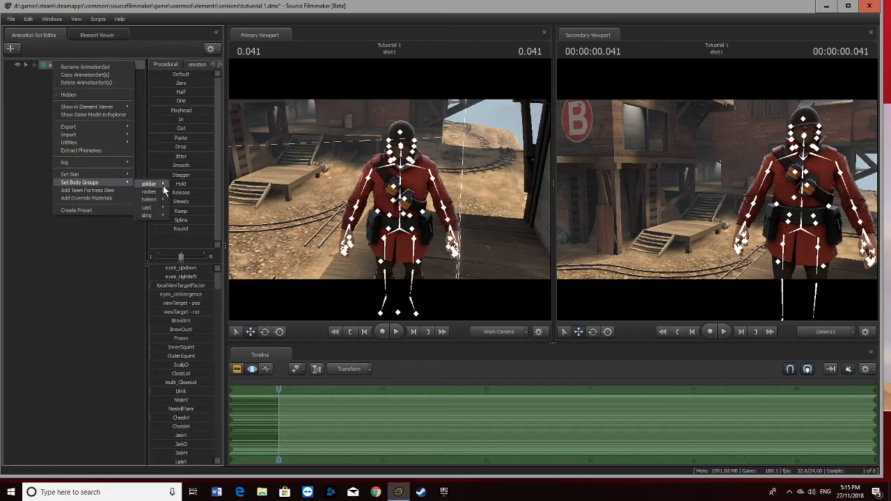
pyautogui.moveTo(159, 200)
pyautogui.click(200, 208)
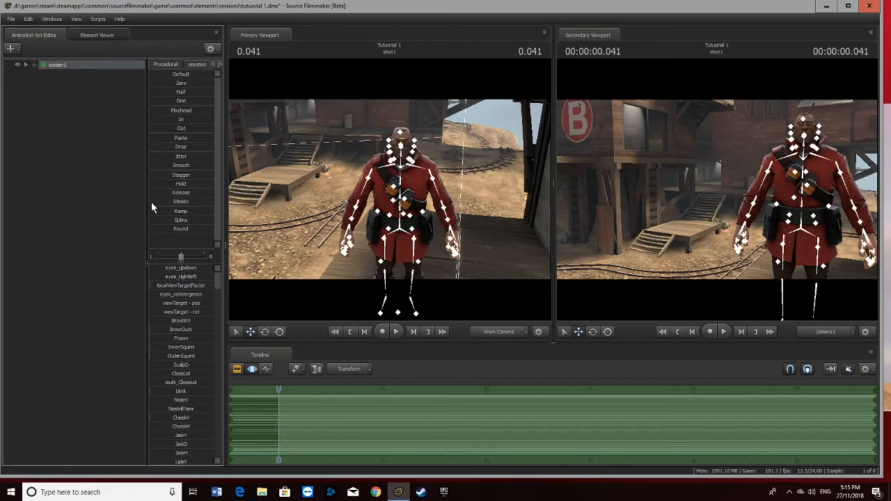
# - Try the cast body group option on soldier1 and switch it back off so the soldier's head is bare
pyautogui.rightClick(81, 64)
pyautogui.moveTo(135, 184)
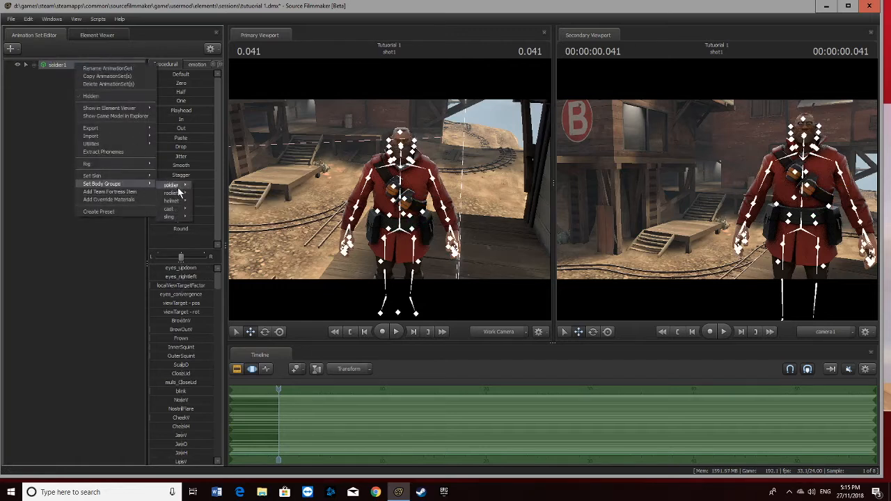
pyautogui.moveTo(183, 209)
pyautogui.click(235, 218)
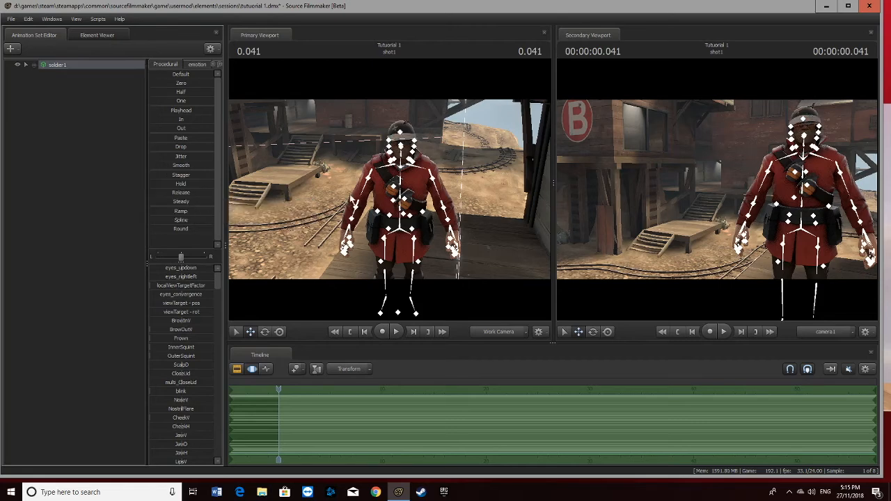
pyautogui.moveTo(411, 195); pyautogui.dragTo(397, 195)
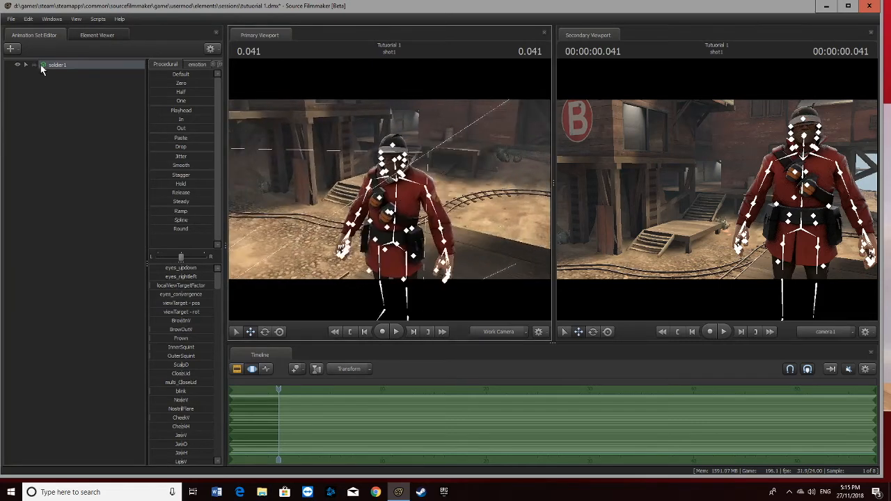
pyautogui.rightClick(50, 63)
pyautogui.moveTo(98, 184)
pyautogui.moveTo(156, 201)
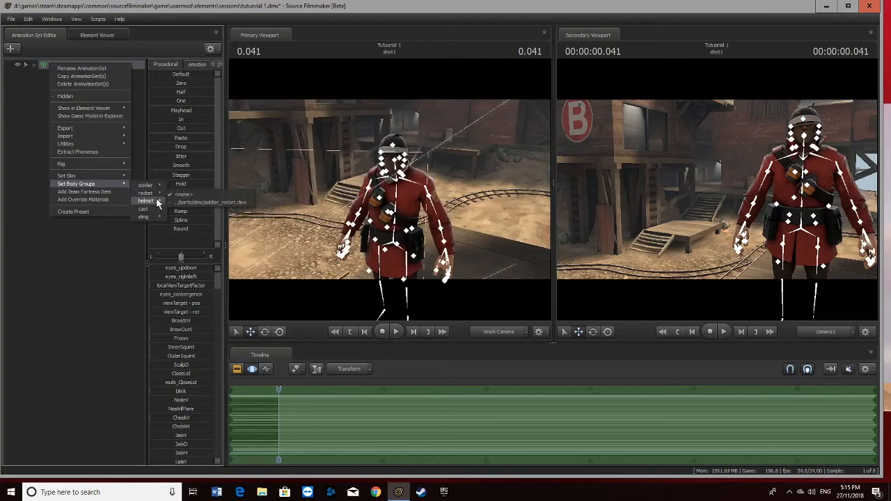
pyautogui.click(209, 202)
pyautogui.moveTo(397, 195); pyautogui.dragTo(348, 195)
pyautogui.rightClick(69, 66)
pyautogui.click(121, 196)
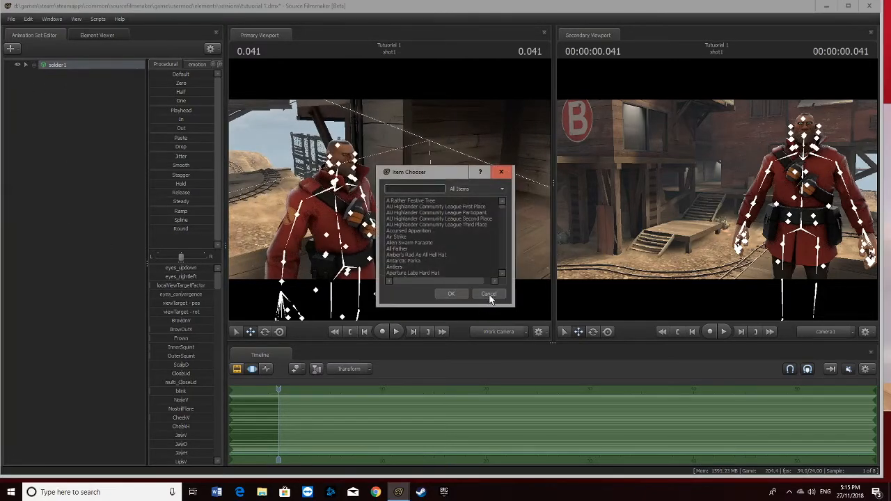
pyautogui.click(490, 296)
# - Find the Team Captain hat among the Team Fortress items with "team" and add it to soldier1
pyautogui.rightClick(82, 64)
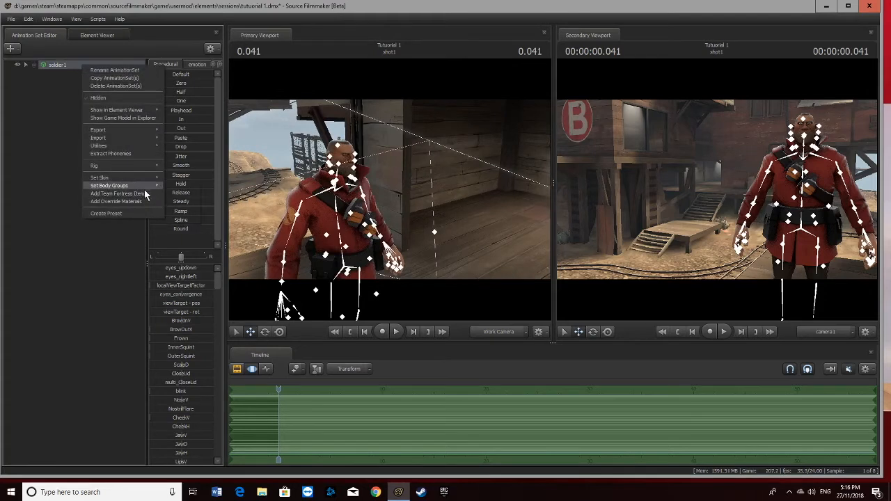
pyautogui.click(145, 193)
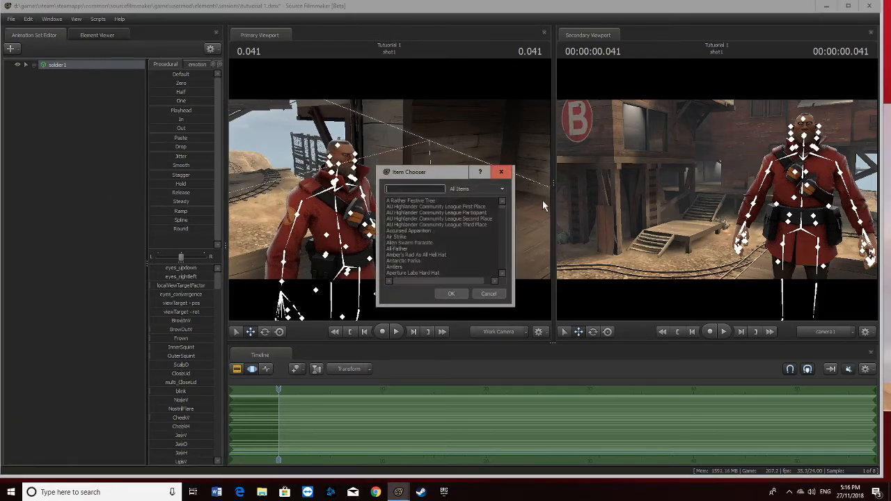
pyautogui.write('team')
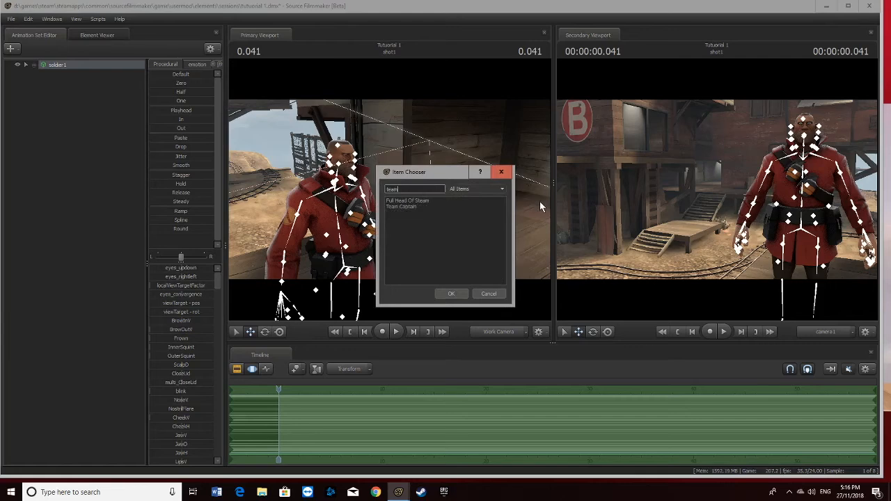
pyautogui.click(401, 207)
pyautogui.click(450, 294)
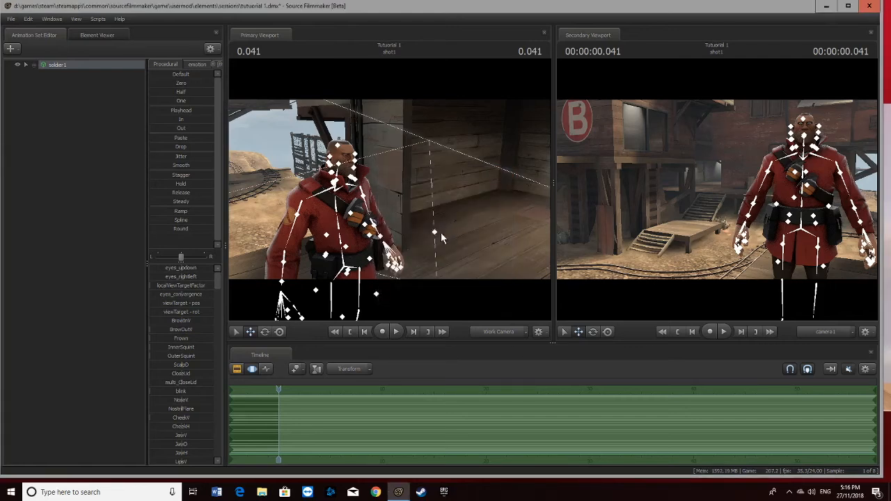
pyautogui.press('d')
pyautogui.moveTo(390, 189); pyautogui.dragTo(285, 189)
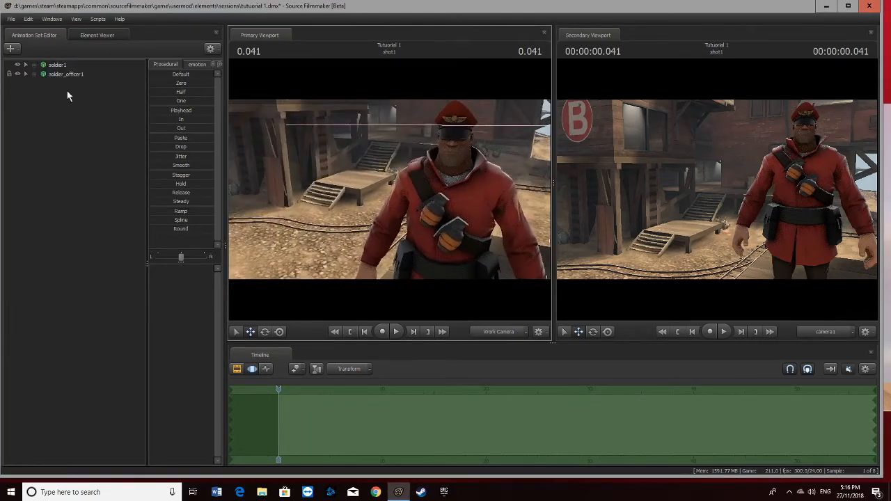
# - Try the blue skin 1 on soldier1 and return the model to skin 0
pyautogui.click(73, 65)
pyautogui.rightClick(73, 66)
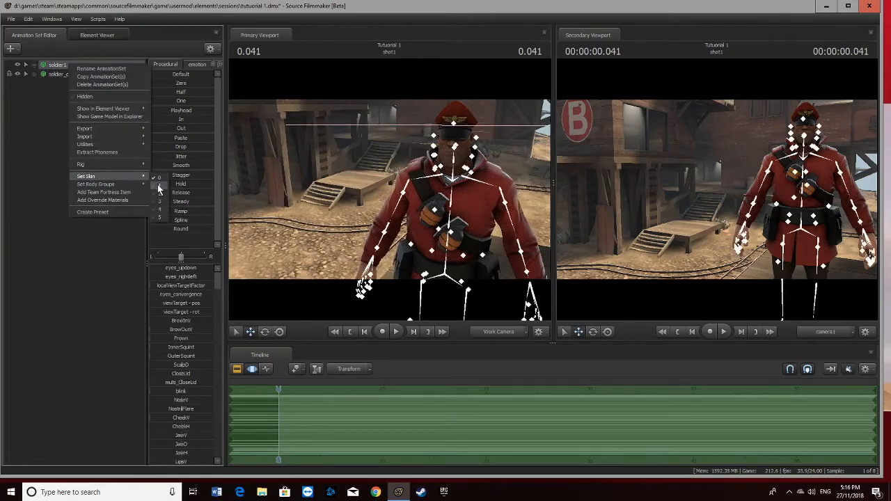
pyautogui.click(158, 184)
pyautogui.rightClick(85, 67)
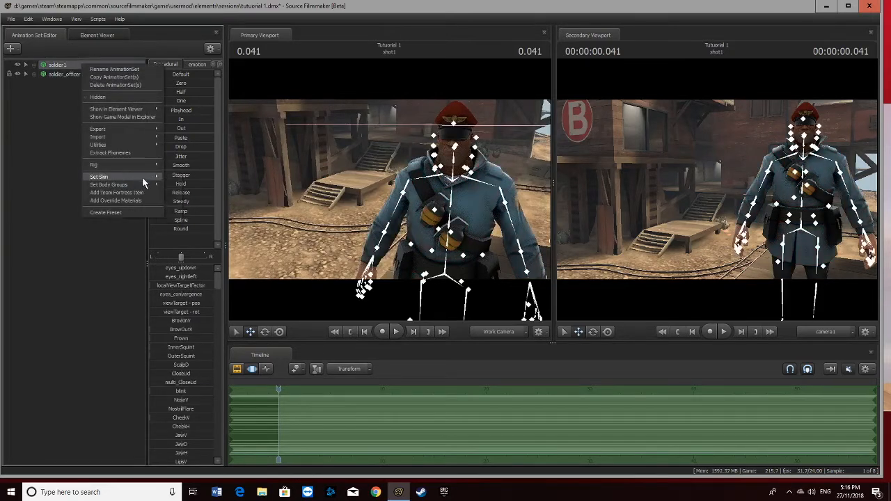
pyautogui.click(171, 179)
# - Try skin 1 on the soldier_officer1 hat and return it to skin 0
pyautogui.rightClick(78, 76)
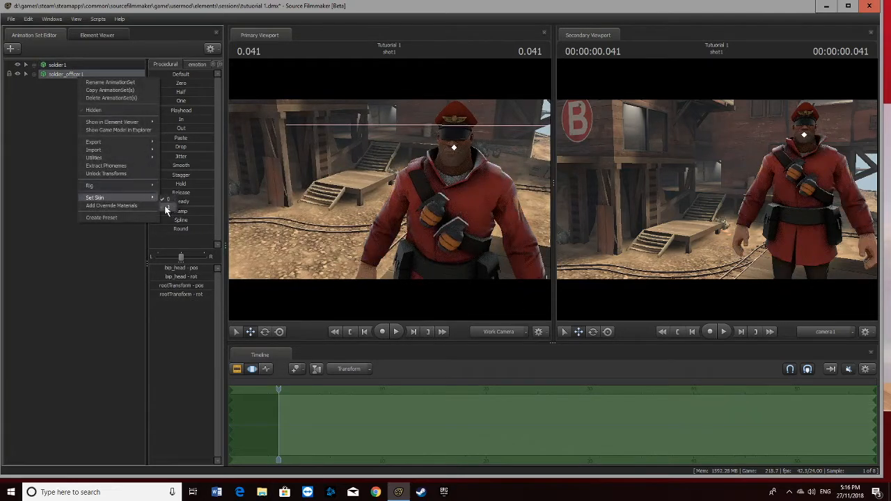
pyautogui.click(164, 205)
pyautogui.rightClick(63, 77)
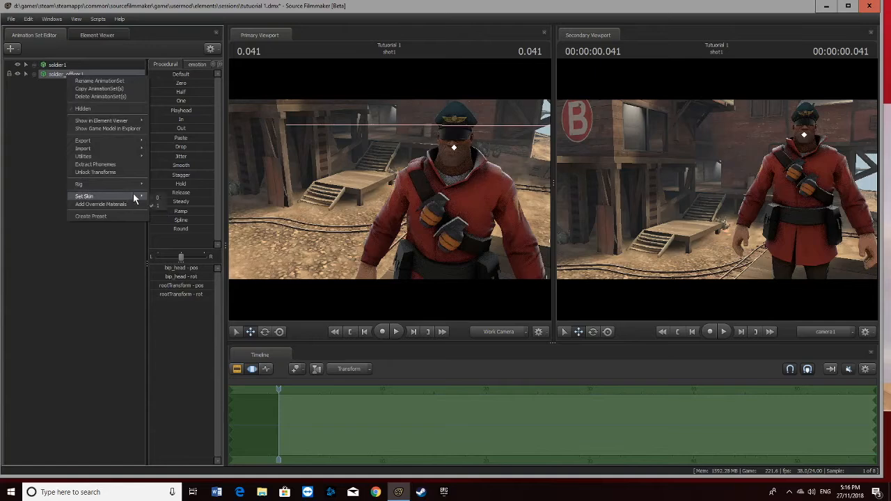
pyautogui.click(158, 200)
pyautogui.click(82, 188)
# - Slightly reframe camera1 so the soldier stands on the right side of the shot
pyautogui.moveTo(263, 206); pyautogui.dragTo(336, 200)
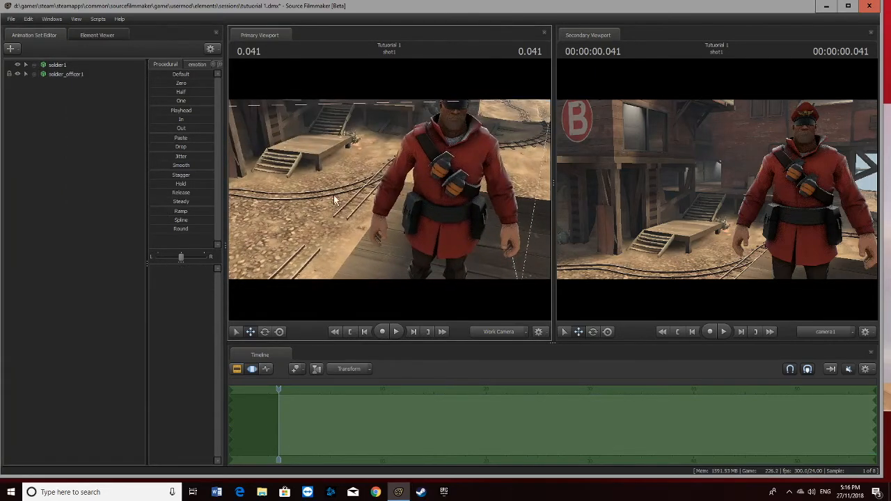
pyautogui.moveTo(805, 243); pyautogui.dragTo(808, 239)
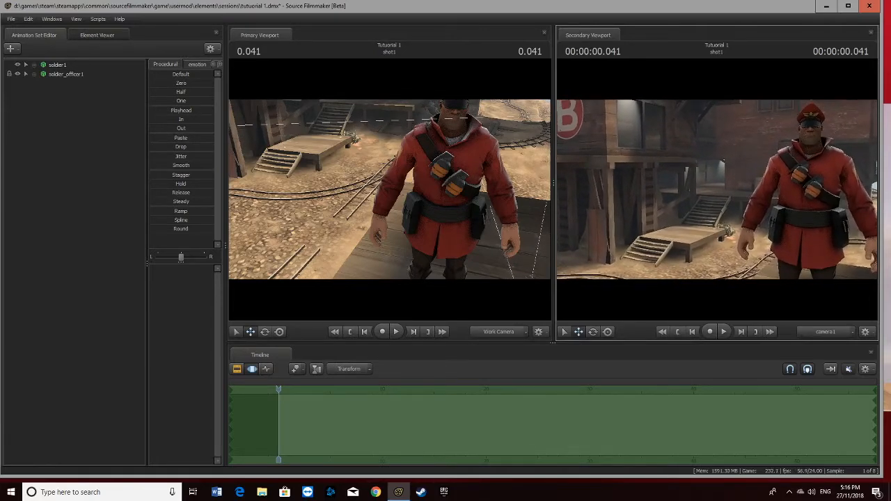
# - Find the Antarctic Parka among the Team Fortress items with "anta" and add it to soldier1
pyautogui.click(61, 65)
pyautogui.rightClick(70, 65)
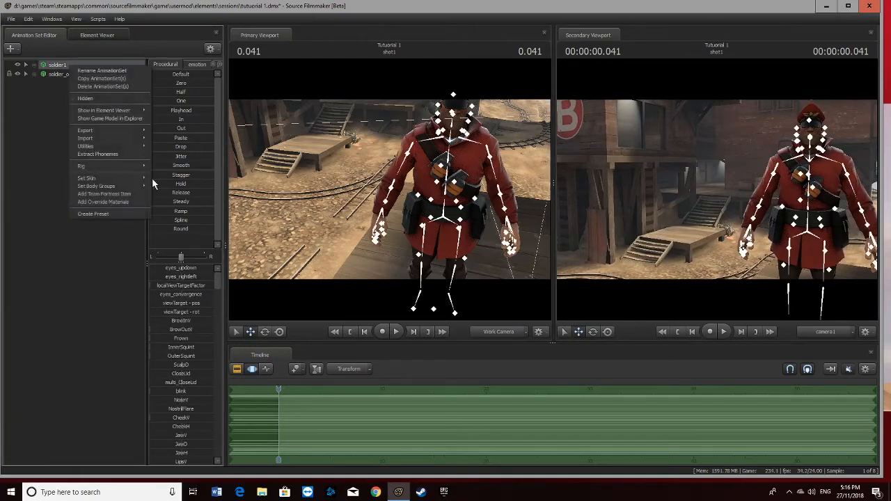
pyautogui.click(137, 195)
pyautogui.write('anta')
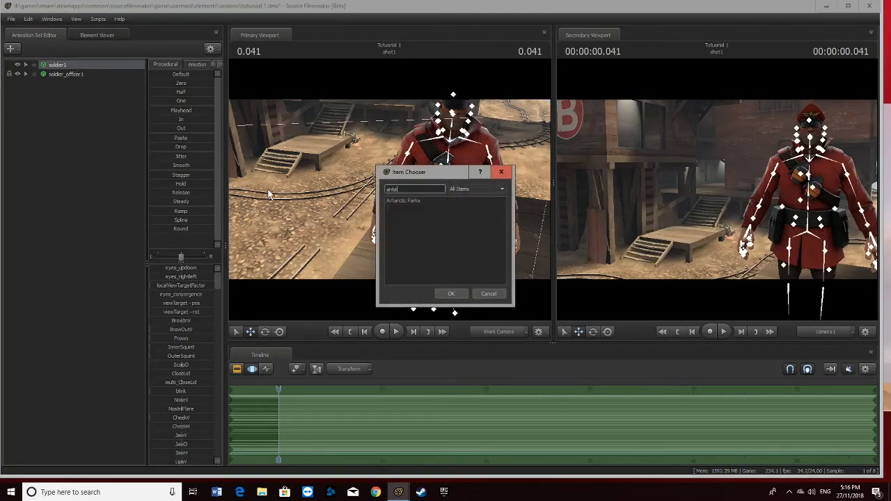
pyautogui.click(452, 293)
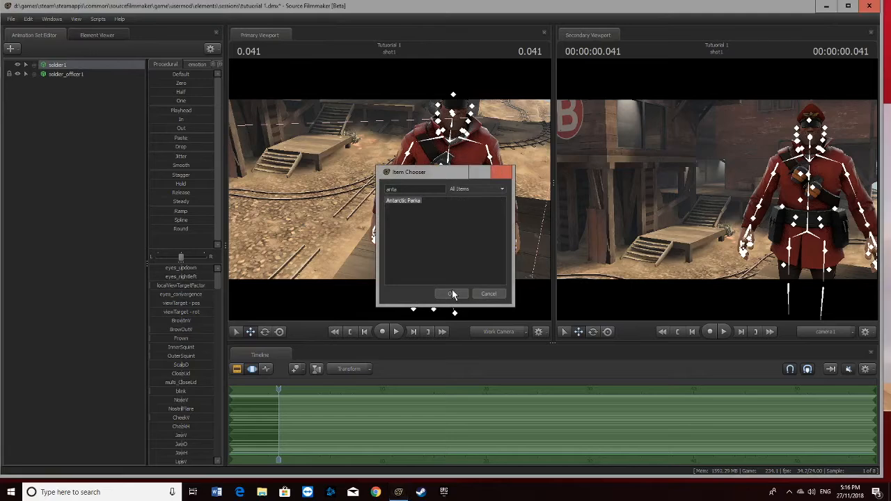
pyautogui.click(63, 64)
pyautogui.rightClick(63, 65)
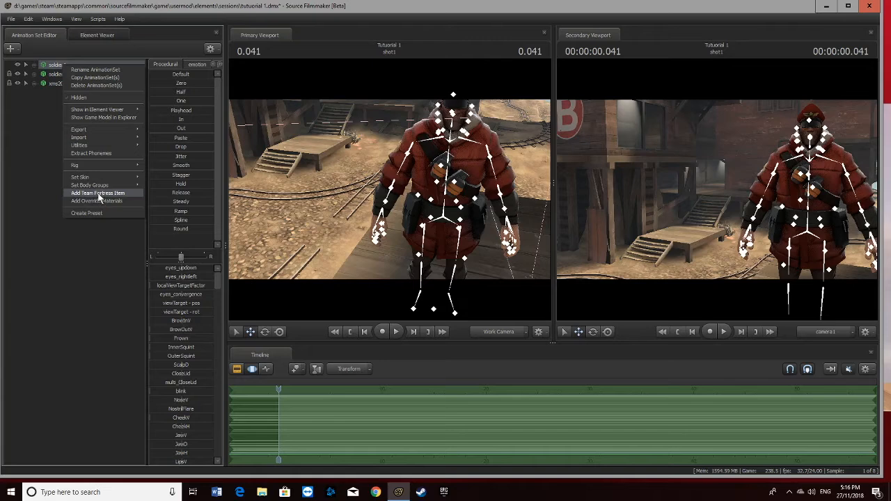
pyautogui.click(40, 145)
# - Start adding a new model, filter the model files by "wipe", and close the browser without adding one
pyautogui.rightClick(55, 112)
pyautogui.click(114, 135)
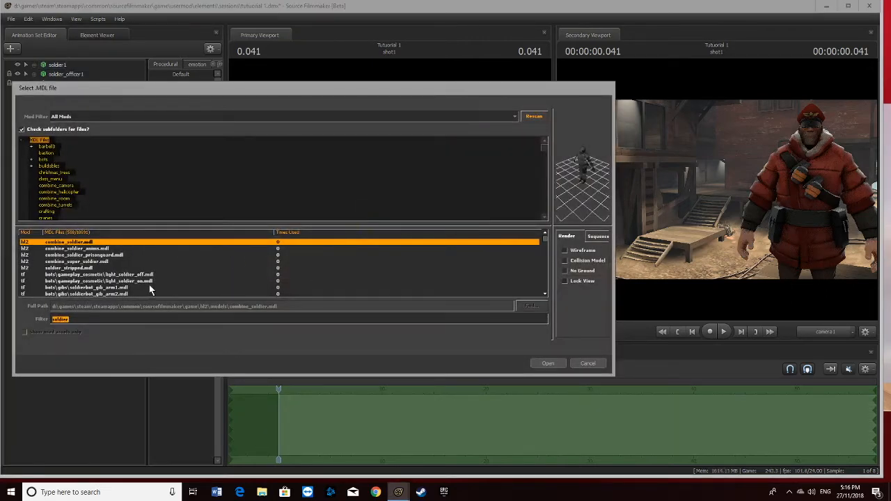
pyautogui.press('BackSpace')
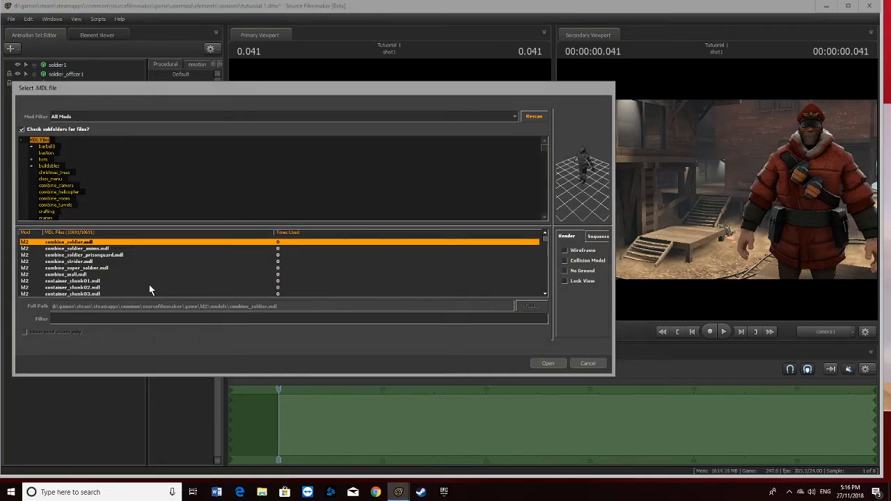
pyautogui.write('wipe')
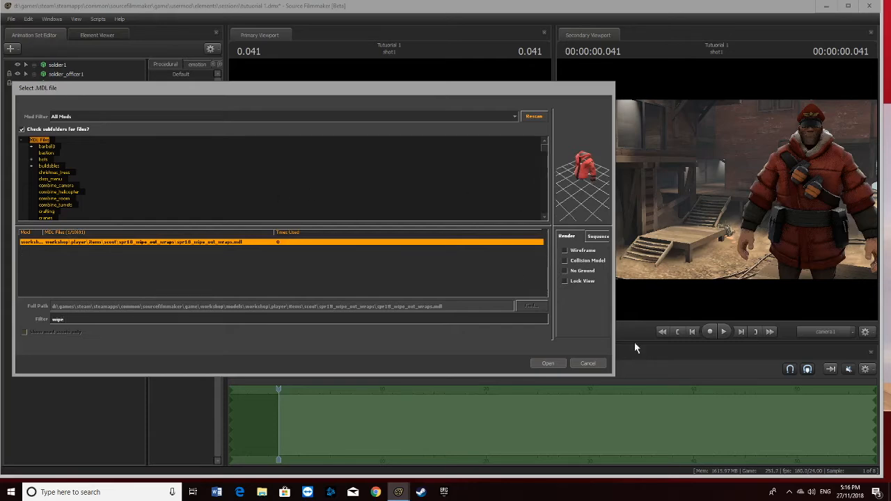
pyautogui.click(588, 364)
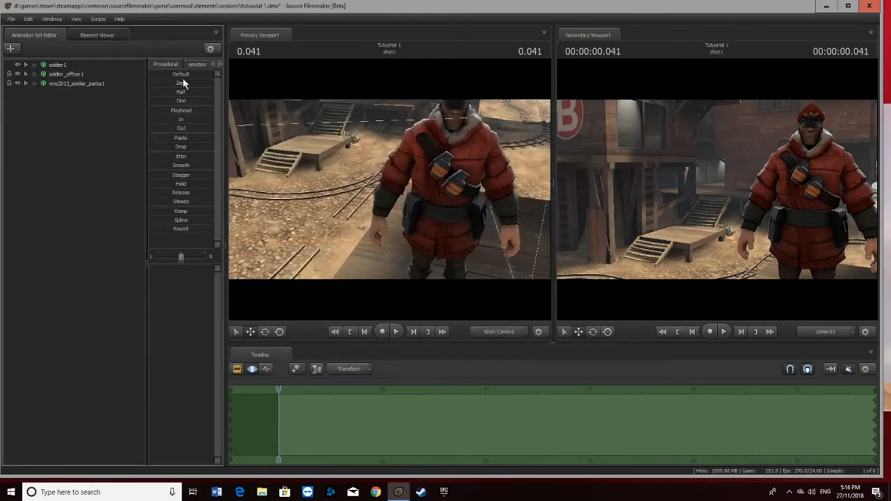
pyautogui.moveTo(380, 206); pyautogui.dragTo(372, 204)
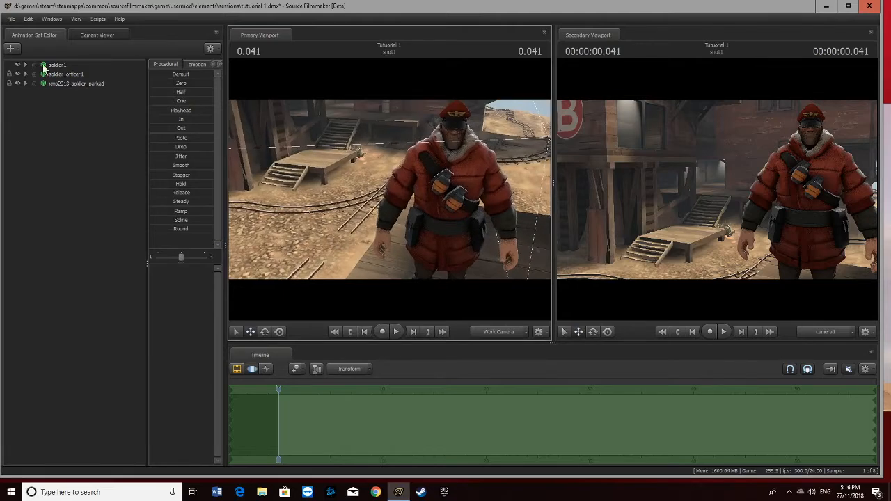
pyautogui.click(57, 64)
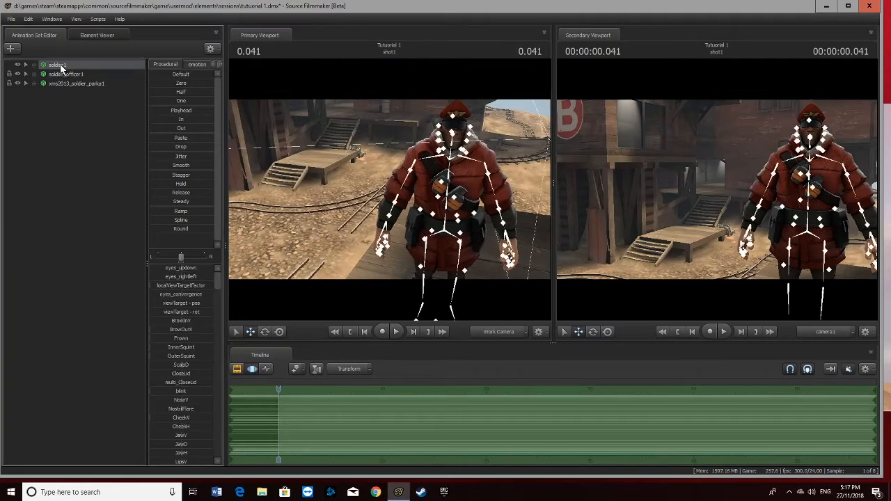
pyautogui.rightClick(59, 65)
pyautogui.click(35, 152)
pyautogui.click(36, 152)
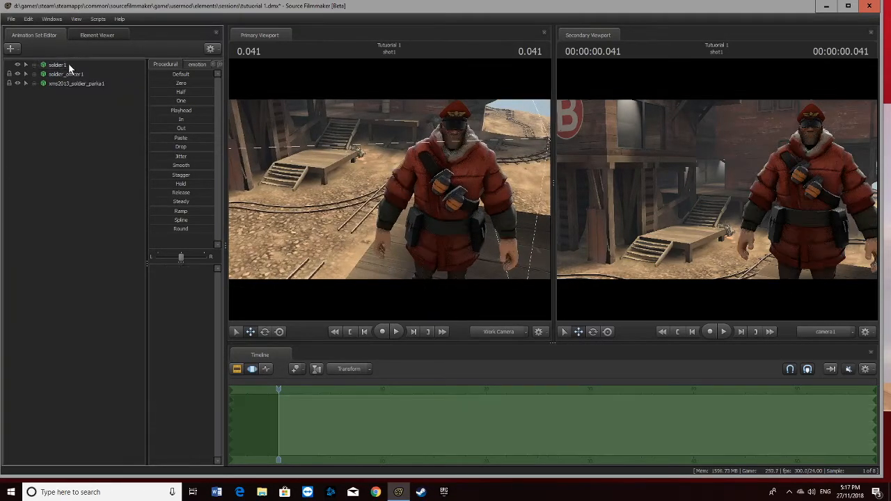
# - Find the Bruiser's Bandanna among the Team Fortress items with "brui" and add it to soldier1
pyautogui.click(77, 65)
pyautogui.rightClick(79, 64)
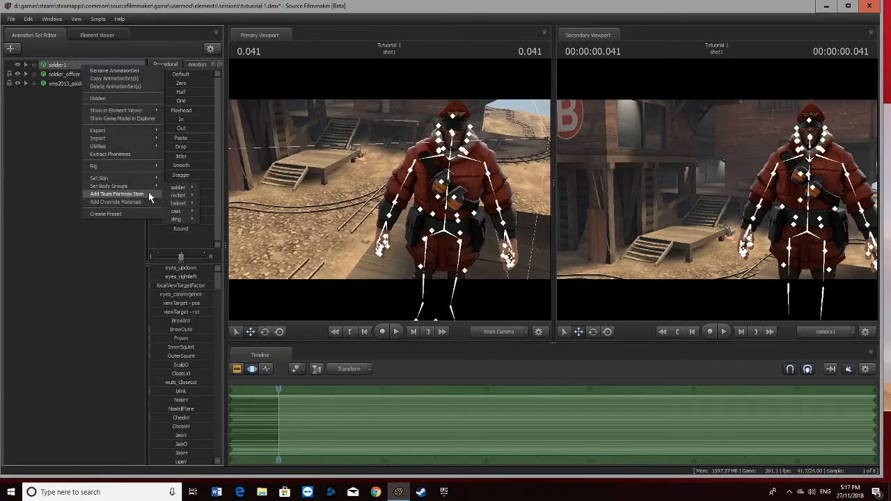
pyautogui.click(153, 193)
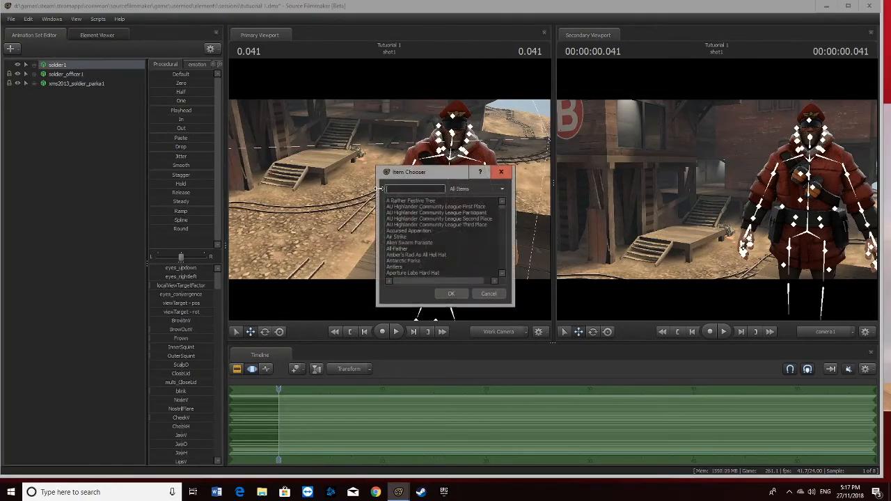
pyautogui.write('brui')
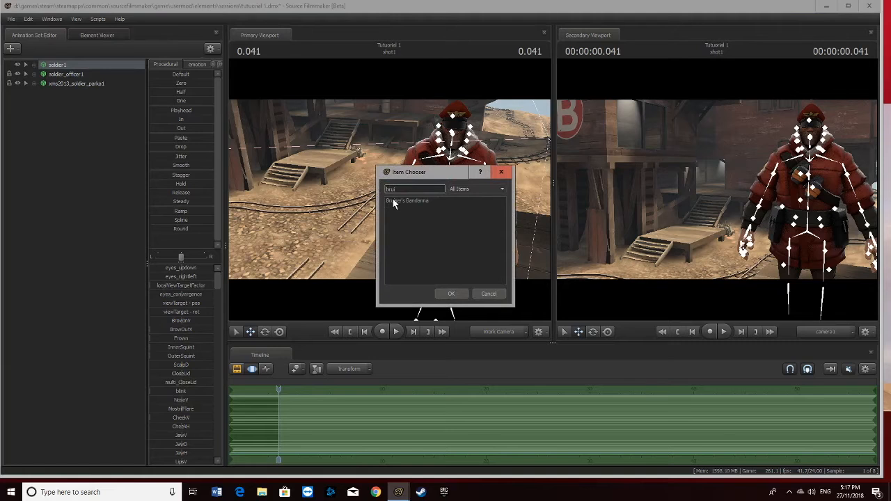
pyautogui.click(451, 294)
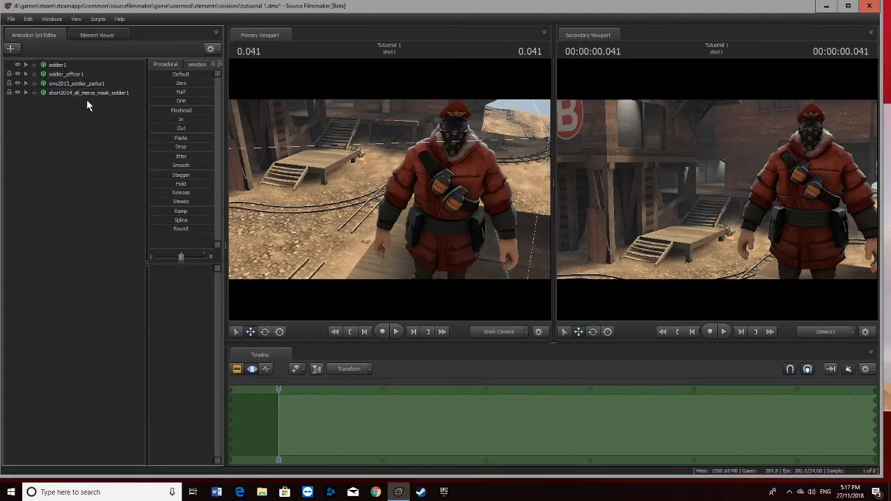
# - Check the skin options of the short2014_all_mercs_mask_soldier1 model
pyautogui.rightClick(98, 93)
pyautogui.click(75, 108)
pyautogui.click(72, 93)
pyautogui.click(91, 131)
pyautogui.click(88, 93)
pyautogui.rightClick(88, 92)
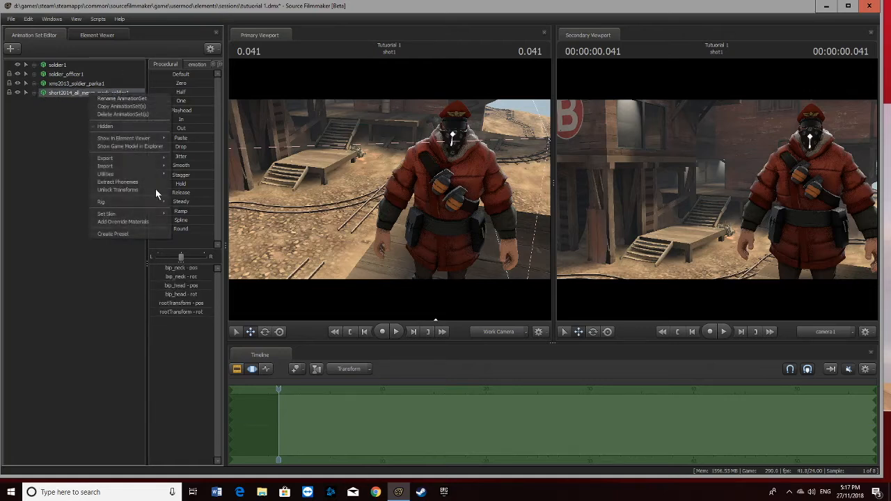
pyautogui.click(181, 215)
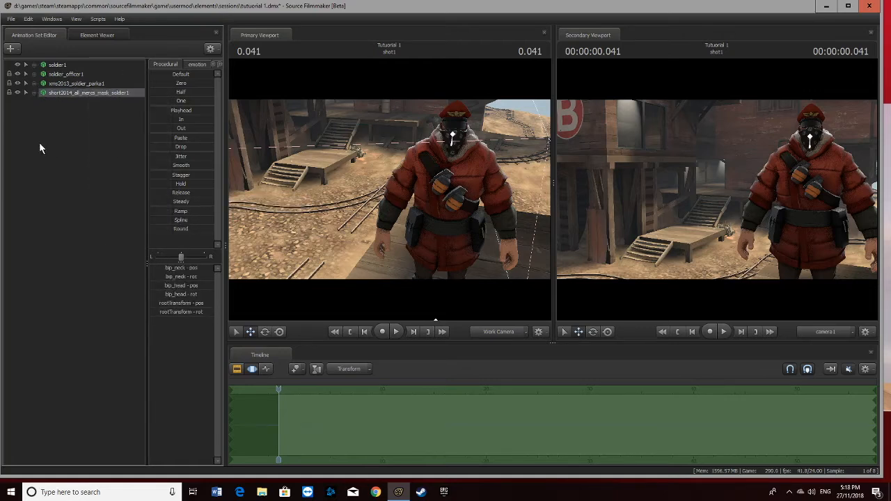
pyautogui.click(39, 143)
# - Start importing a sequence onto soldier1
pyautogui.moveTo(442, 178); pyautogui.dragTo(389, 190)
pyautogui.press('w')
pyautogui.press('d')
pyautogui.press('d')
pyautogui.click(67, 67)
pyautogui.click(75, 232)
pyautogui.press('a')
pyautogui.moveTo(452, 241); pyautogui.dragTo(446, 257)
pyautogui.press('s')
pyautogui.press('w')
pyautogui.press('s')
pyautogui.rightClick(66, 66)
pyautogui.click(45, 164)
pyautogui.rightClick(78, 66)
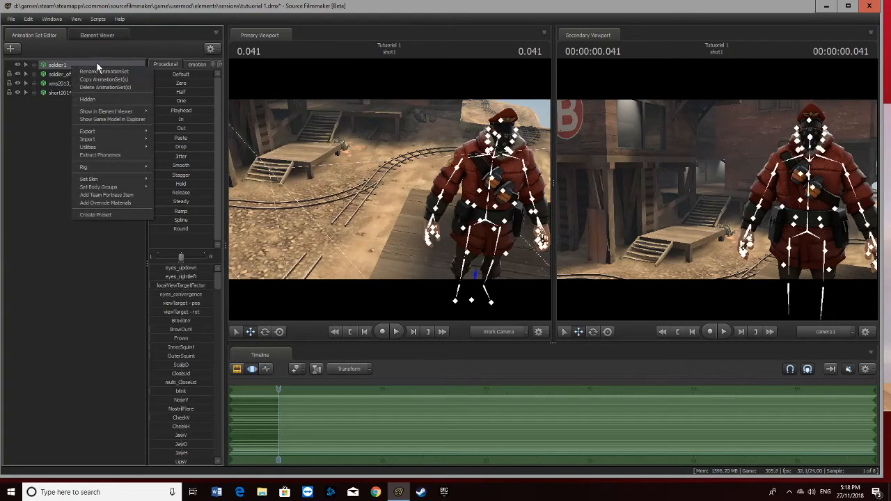
pyautogui.moveTo(112, 141)
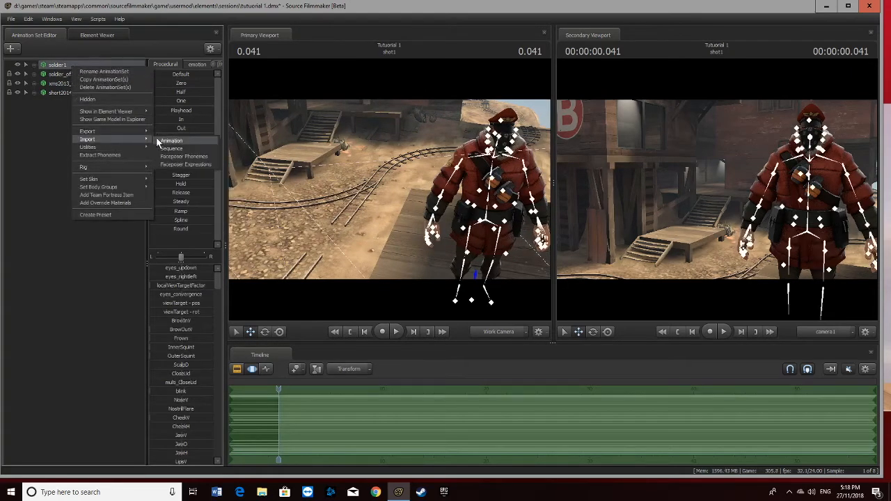
pyautogui.click(182, 148)
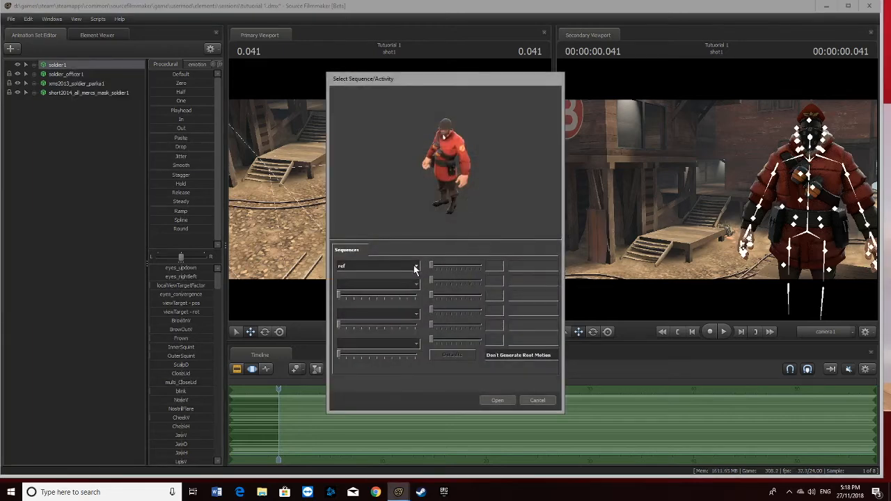
# - Preview the ReloadAirwalk_PRIMARY, selectionMenu_Idle, selectionMenu_StartPose and Soldier_replay_taunt sequences on the soldier
pyautogui.click(415, 267)
pyautogui.click(391, 282)
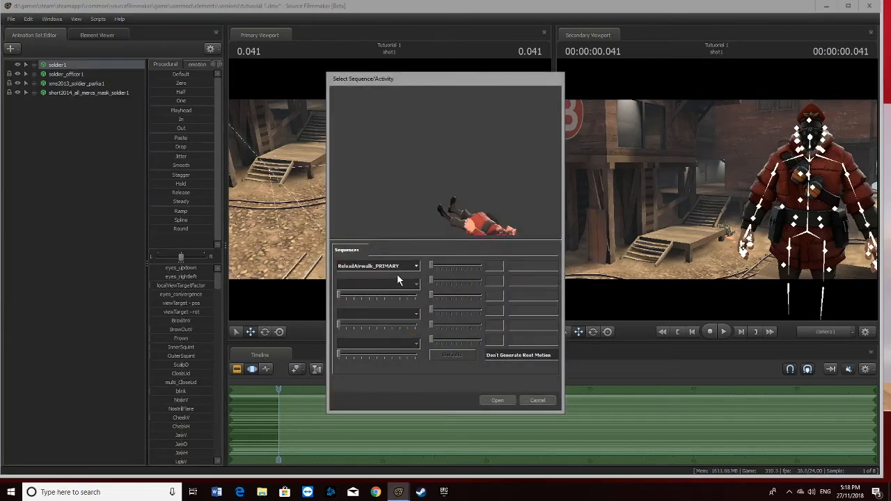
pyautogui.click(411, 266)
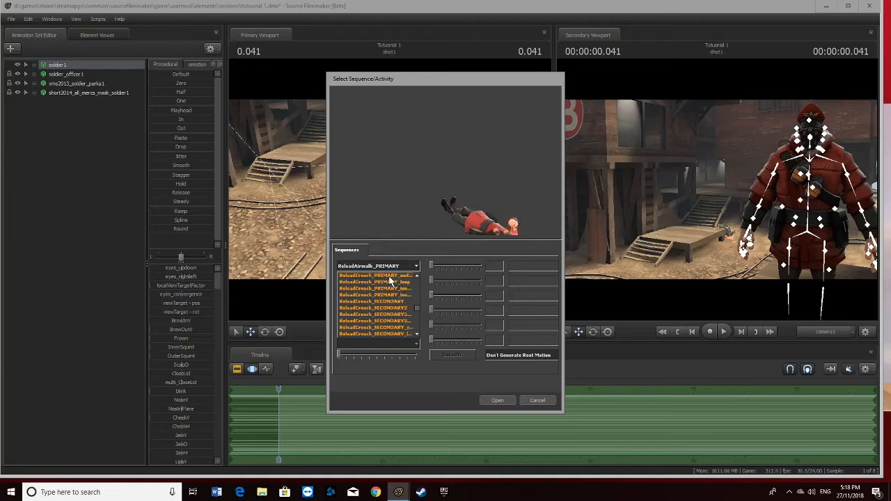
pyautogui.scroll(-8, 393, 319)
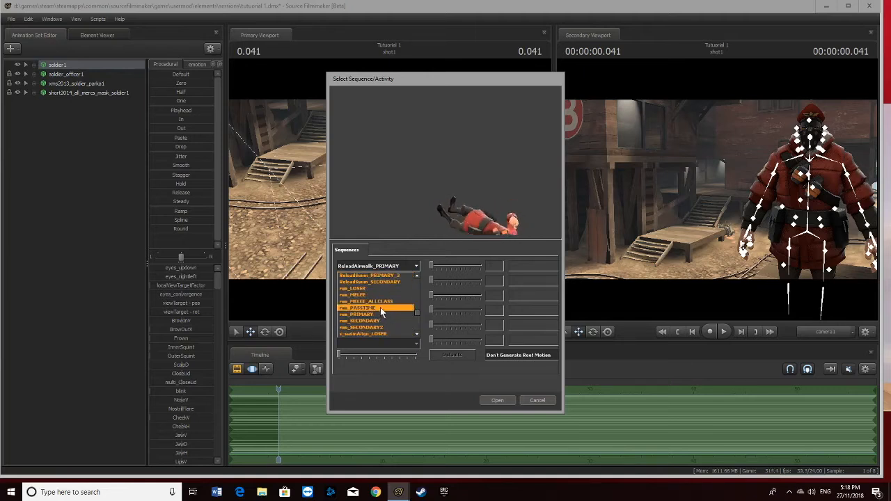
pyautogui.scroll(-5, 378, 304)
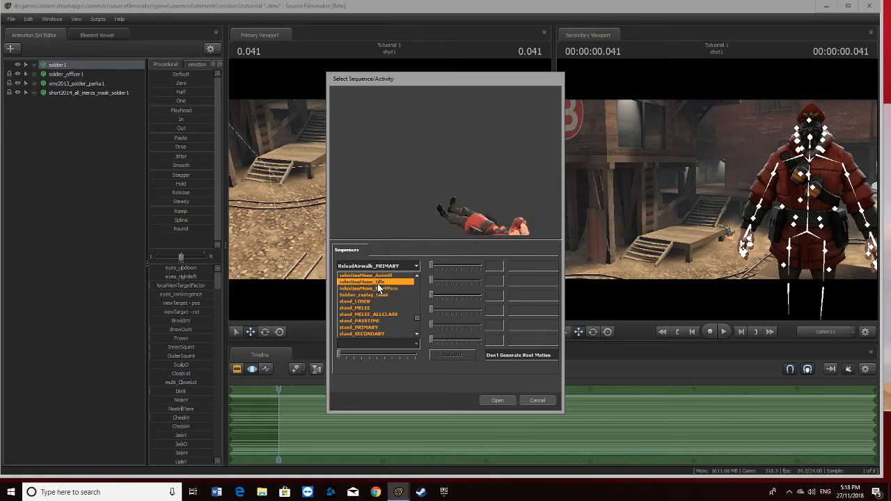
pyautogui.click(381, 275)
pyautogui.click(389, 267)
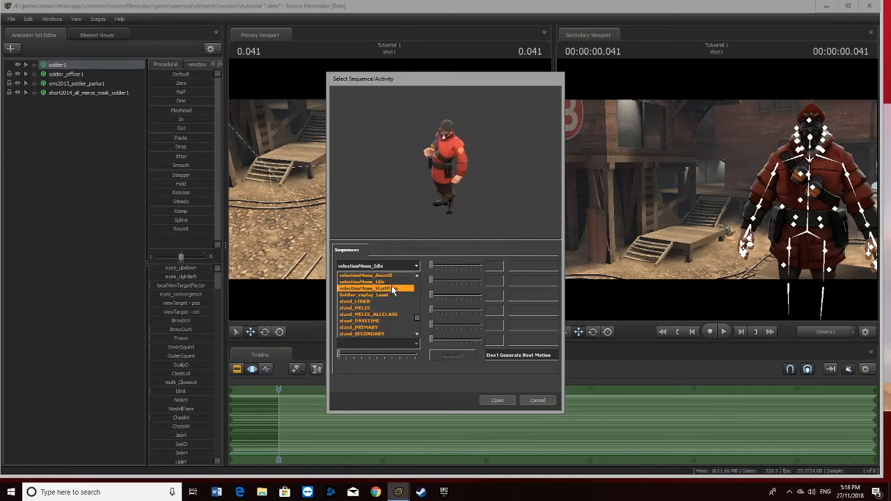
pyautogui.click(394, 288)
pyautogui.click(394, 268)
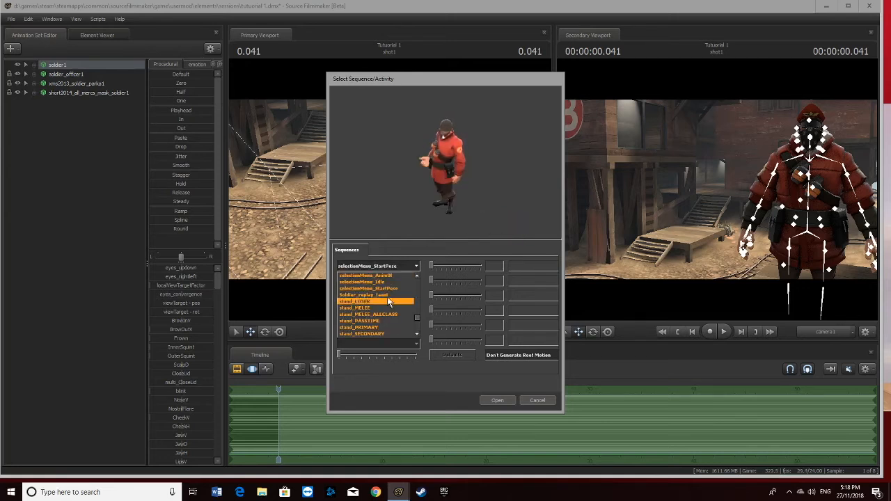
pyautogui.click(387, 295)
pyautogui.click(390, 266)
pyautogui.click(383, 281)
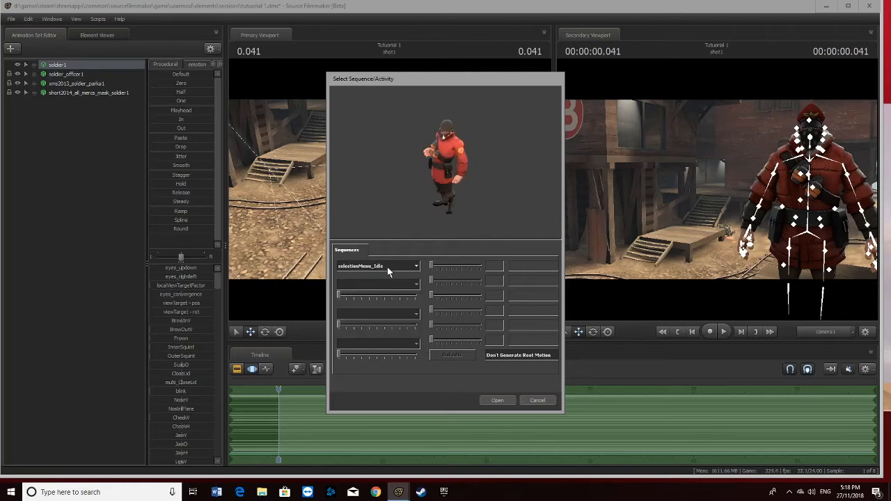
# - Preview the taunt01, taunt02 and taunt_dosido_dance sequences on the soldier
pyautogui.click(385, 268)
pyautogui.scroll(-3, 384, 289)
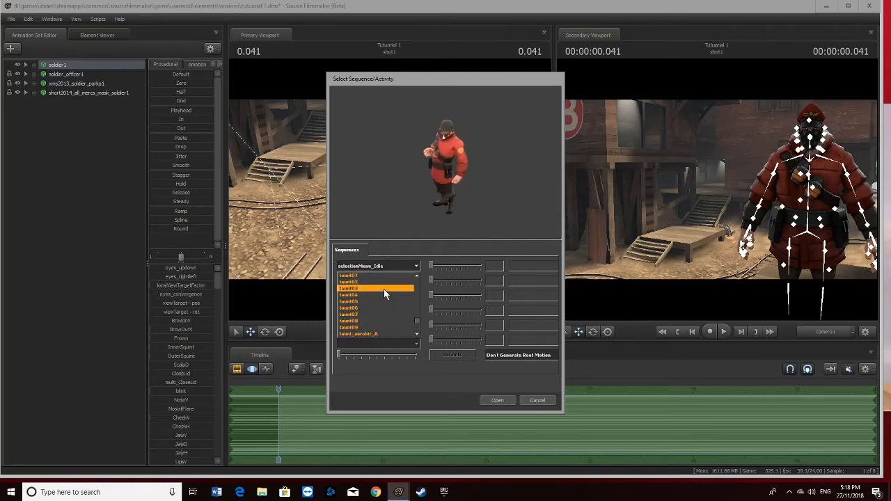
pyautogui.click(367, 285)
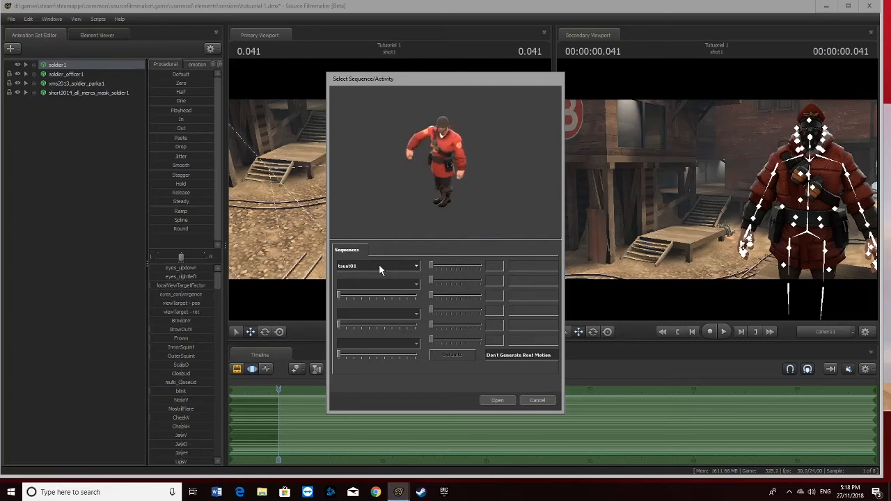
pyautogui.click(379, 264)
pyautogui.click(375, 281)
pyautogui.click(380, 265)
pyautogui.scroll(-3, 376, 300)
pyautogui.scroll(-1, 376, 299)
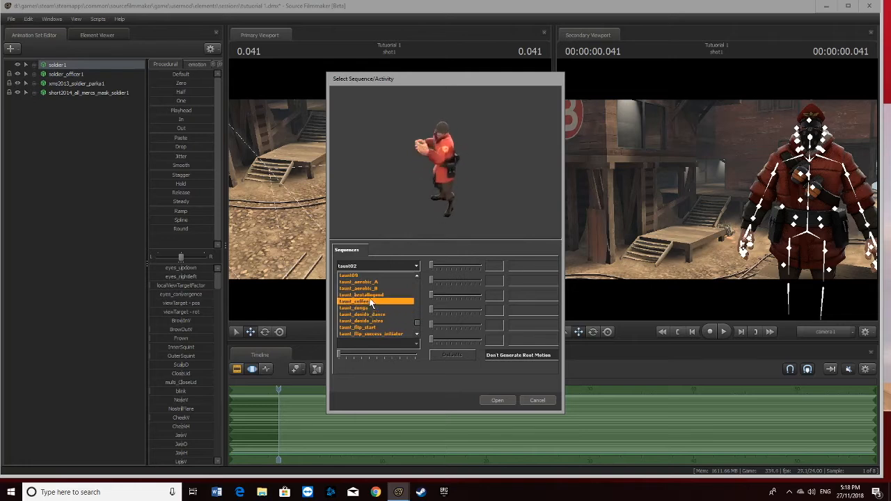
pyautogui.click(366, 314)
# - Choose the taunt01 sequence and import it onto soldier1
pyautogui.click(398, 266)
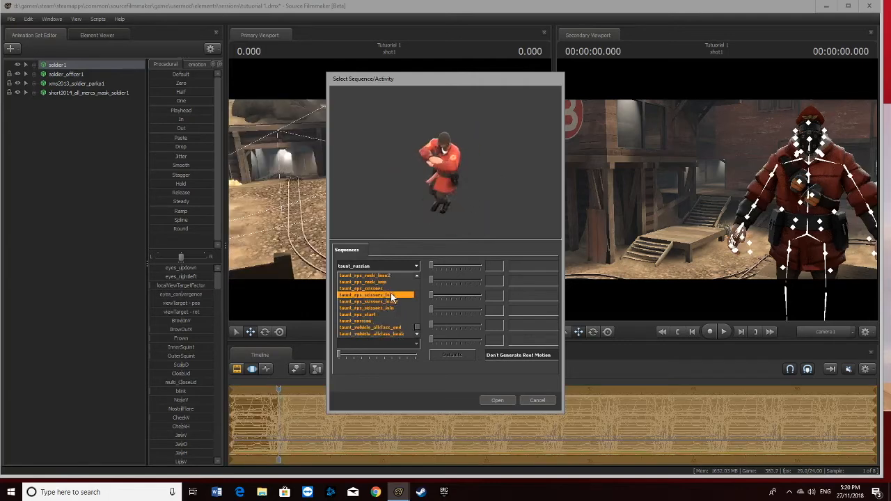
pyautogui.scroll(4, 391, 293)
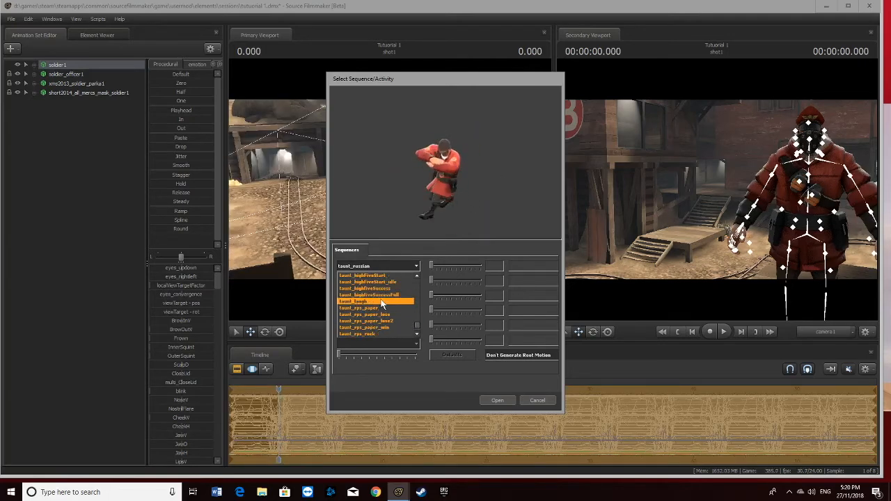
pyautogui.scroll(5, 379, 301)
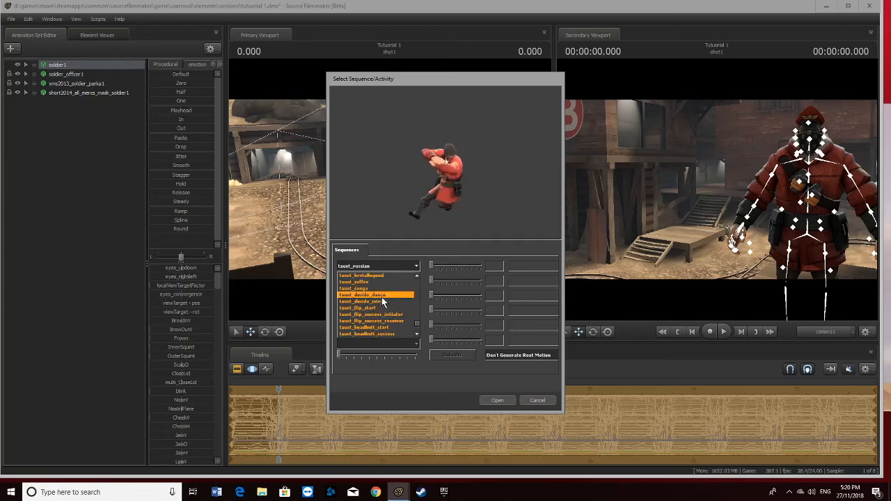
pyautogui.scroll(2, 379, 296)
pyautogui.click(369, 279)
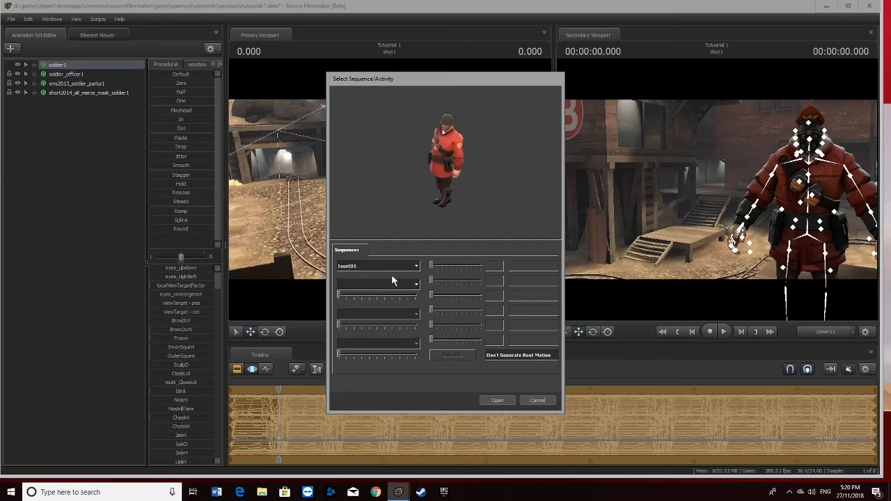
pyautogui.click(497, 401)
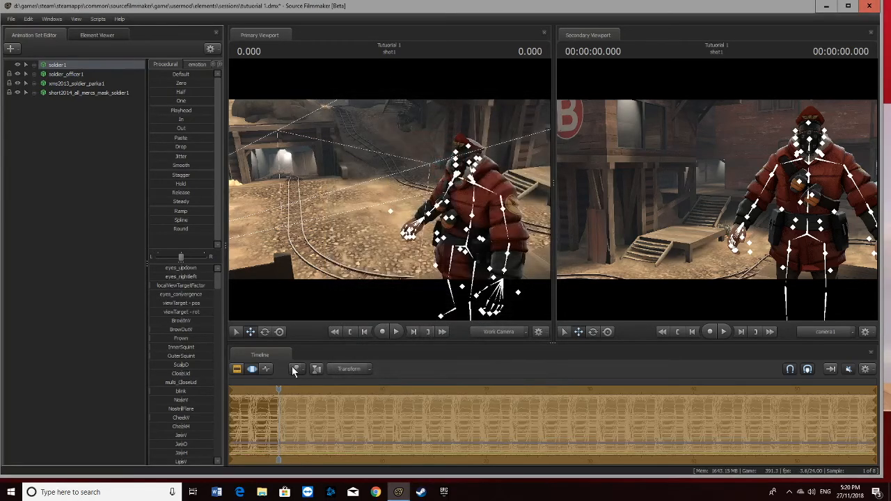
# - Play back the taunt and move the playhead to about 2.166 seconds, where the soldier raises his hand to his forehead
pyautogui.press('space')
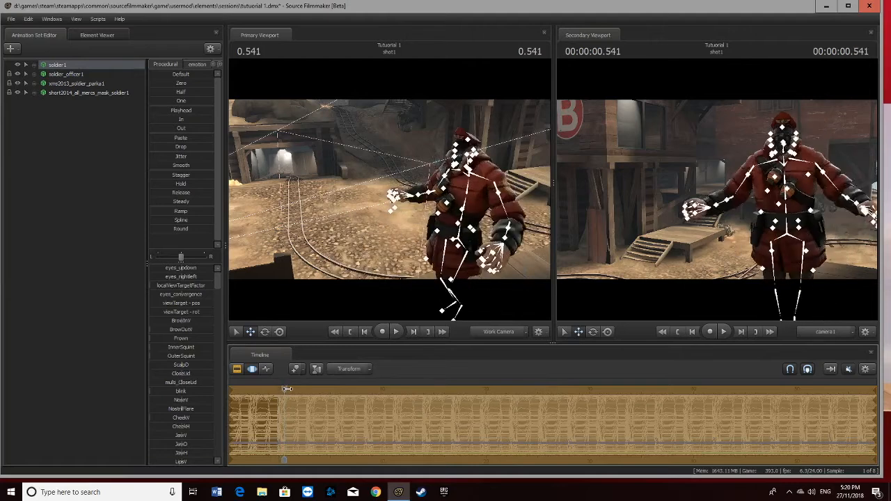
pyautogui.click(398, 331)
pyautogui.moveTo(296, 389); pyautogui.dragTo(300, 388)
# - Switch to the Clip Editor and reframe camera1 so the saluting soldier stands further to the right of the shot
pyautogui.click(237, 370)
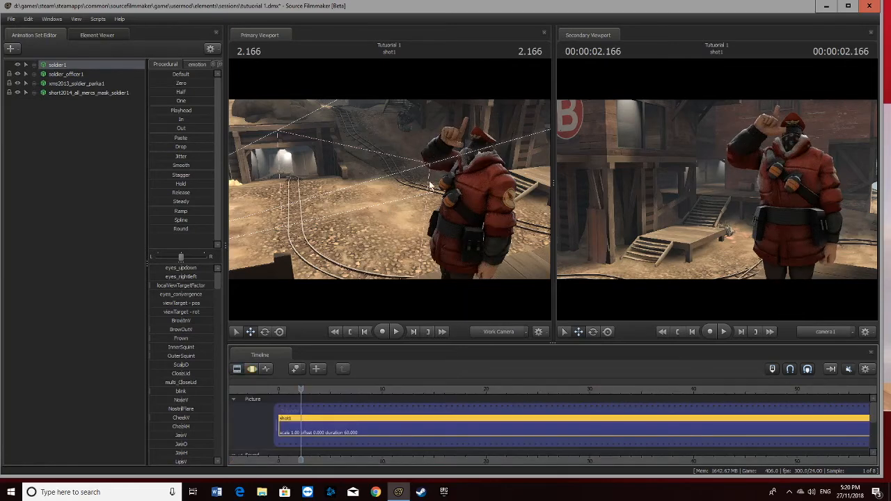
pyautogui.press('w')
pyautogui.moveTo(766, 157); pyautogui.dragTo(740, 159)
pyautogui.press('s')
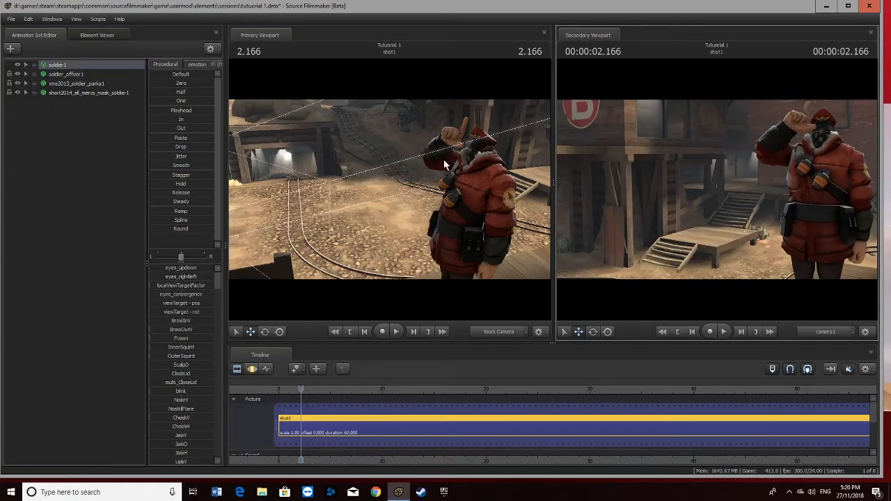
# - Create an animation set for a new light and look through it in the primary viewport
pyautogui.click(91, 112)
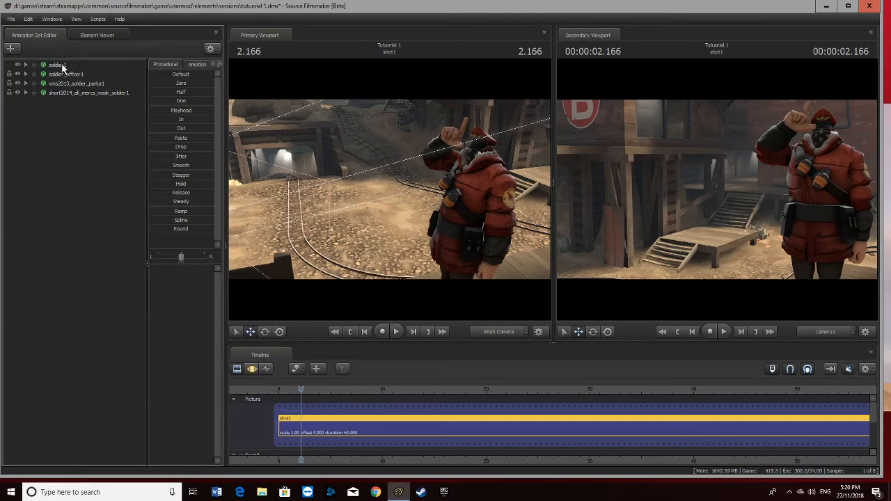
pyautogui.rightClick(631, 179)
pyautogui.click(64, 155)
pyautogui.rightClick(73, 137)
pyautogui.click(91, 148)
pyautogui.moveTo(54, 103); pyautogui.dragTo(445, 185)
# - In the Motion Editor, move the first light back and to the side so it shines on the soldier
pyautogui.click(60, 103)
pyautogui.click(248, 372)
pyautogui.press('s')
pyautogui.press('a')
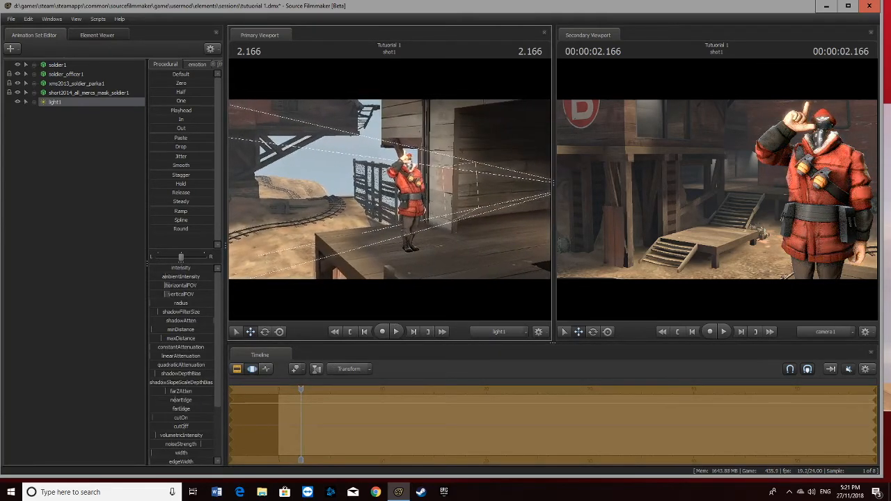
# - Create a second light, look through it in the primary viewport and adjust its intensity
pyautogui.rightClick(51, 135)
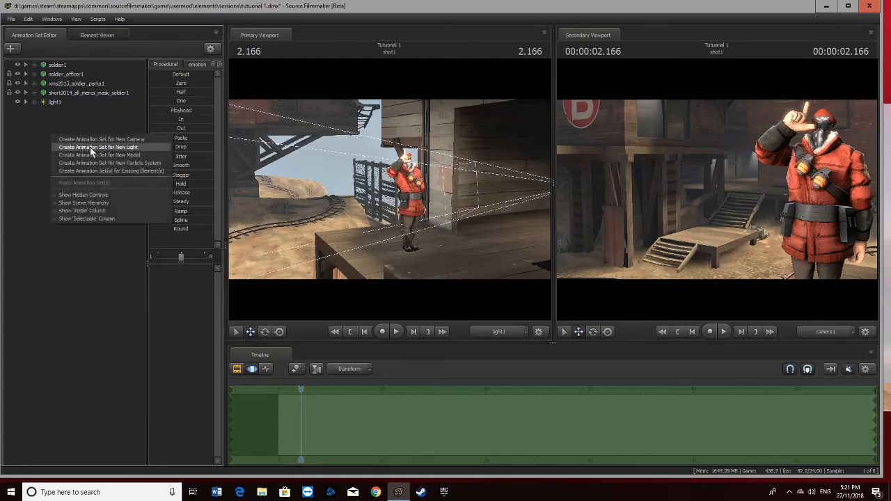
pyautogui.click(95, 147)
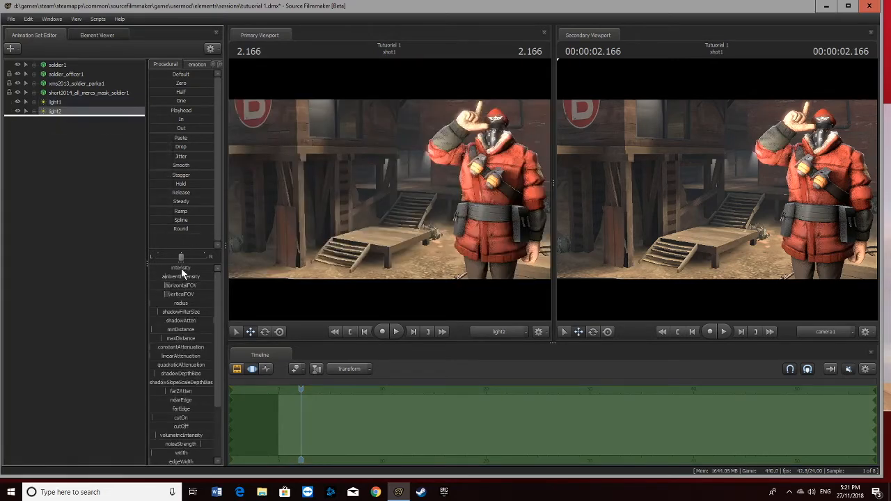
pyautogui.click(181, 268)
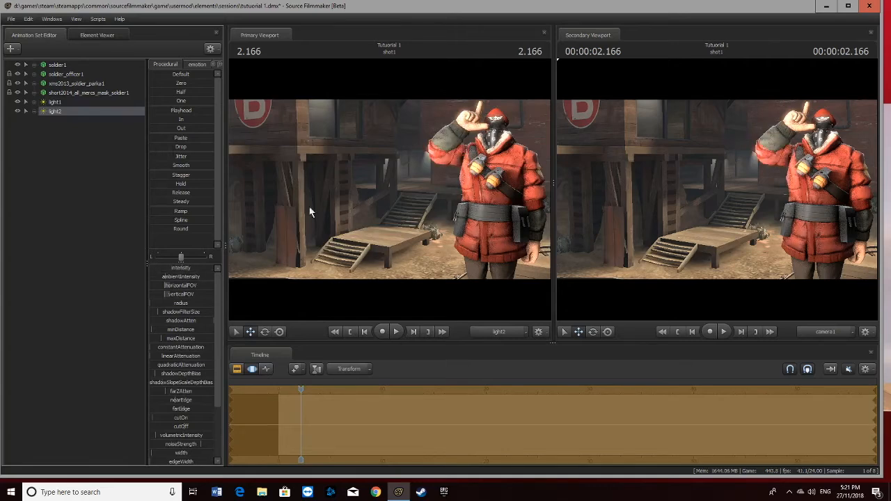
# - Move the second light to the soldier's other side, adjust its color_green value and return to the Clip Editor
pyautogui.moveTo(415, 129); pyautogui.dragTo(371, 210)
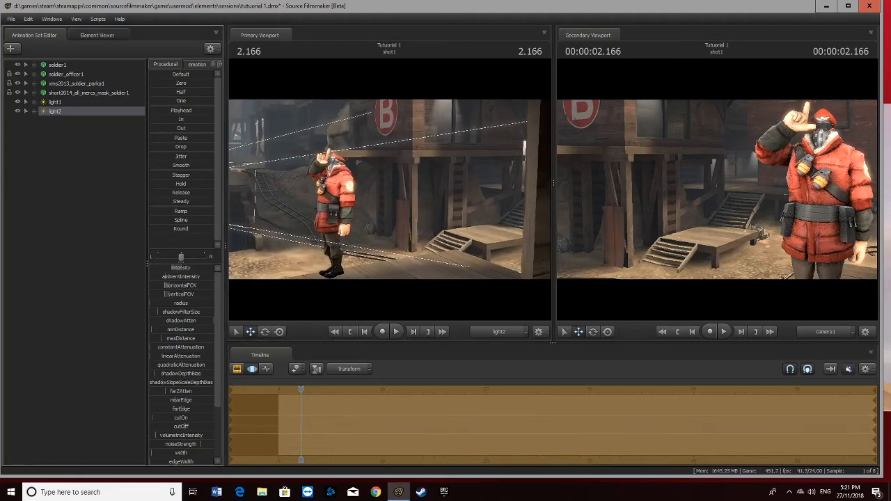
pyautogui.scroll(-3, 188, 390)
pyautogui.moveTo(195, 423)
pyautogui.mouseDown()
pyautogui.moveTo(183, 423)
pyautogui.moveTo(199, 433)
pyautogui.moveTo(190, 426)
pyautogui.moveTo(184, 434)
pyautogui.moveTo(201, 418)
pyautogui.mouseUp()
pyautogui.click(237, 370)
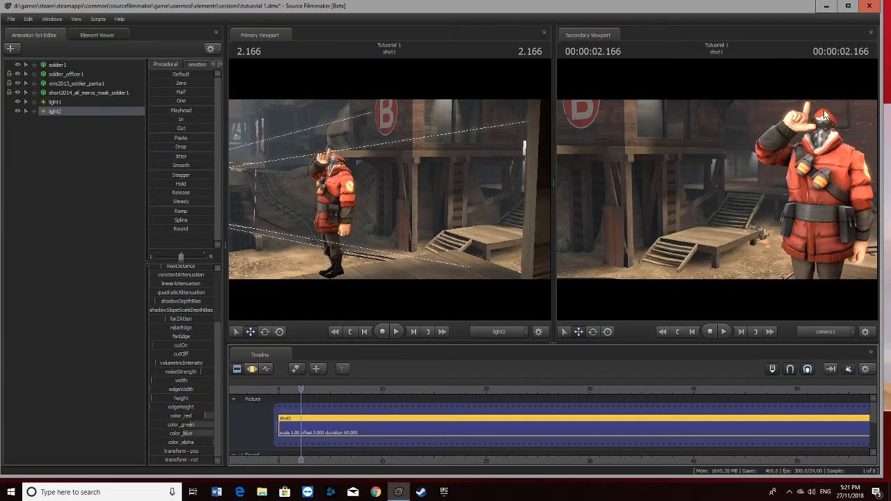
# - Create an animation set for the existing camera1 and place it first in the animation set list
pyautogui.rightClick(105, 134)
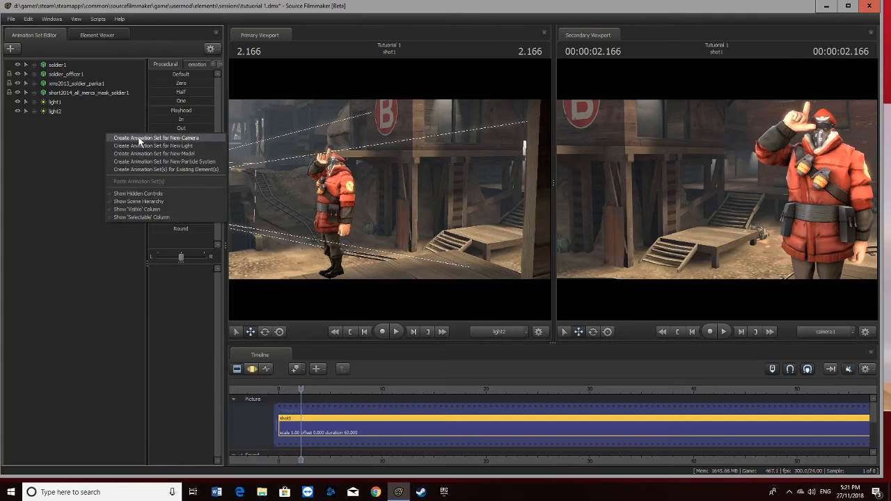
pyautogui.click(191, 170)
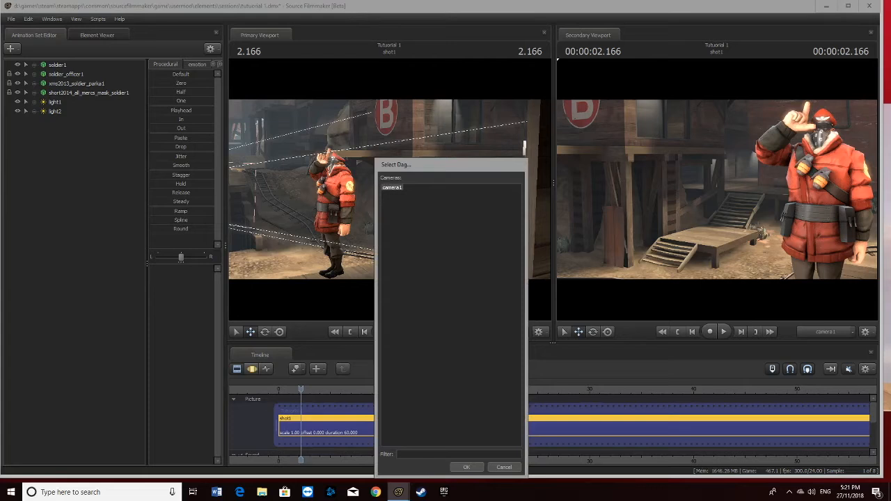
pyautogui.click(466, 467)
pyautogui.moveTo(73, 123); pyautogui.dragTo(71, 60)
pyautogui.click(71, 63)
# - In the Motion Editor, slightly reframe camera1 and increase its focalDistance
pyautogui.click(252, 369)
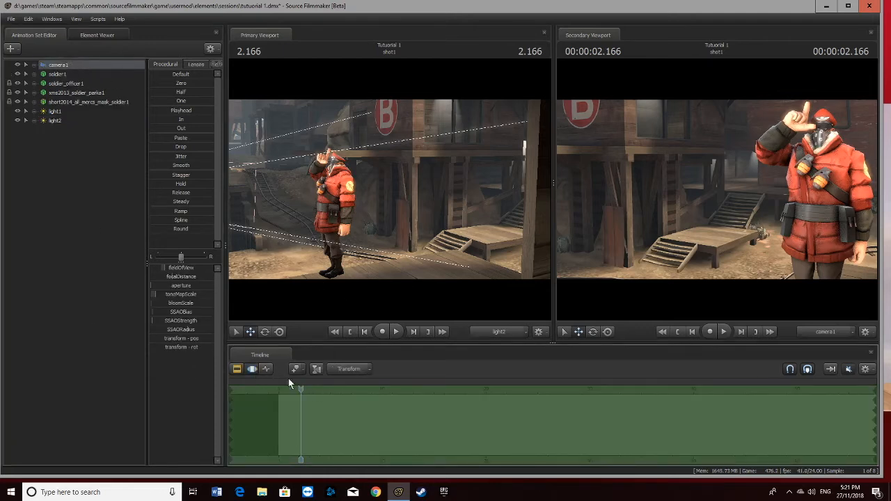
pyautogui.moveTo(703, 154); pyautogui.dragTo(701, 152)
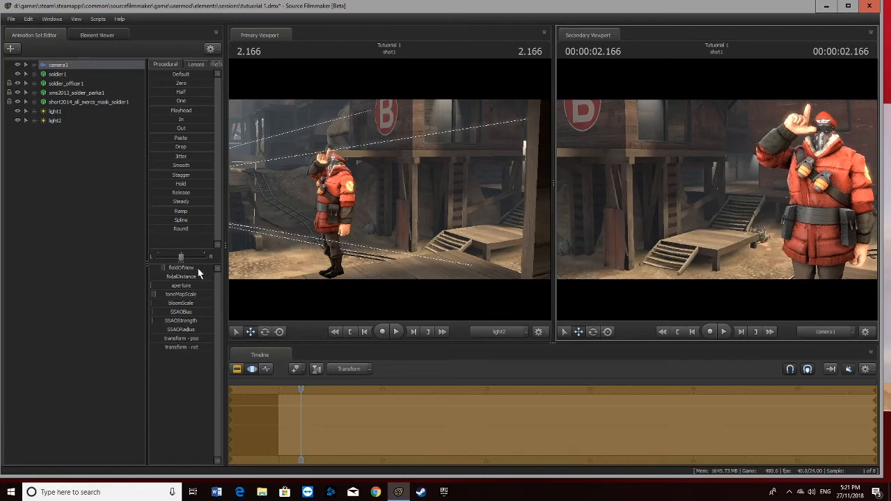
pyautogui.moveTo(168, 277); pyautogui.dragTo(212, 276)
# - Using the Work Camera view, adjust camera1's focalDistance to the soldier, raise its aperture and return to the Clip Editor
pyautogui.click(507, 332)
pyautogui.moveTo(366, 215); pyautogui.dragTo(366, 215)
pyautogui.press('s')
pyautogui.moveTo(194, 277); pyautogui.dragTo(211, 277)
pyautogui.moveTo(152, 286); pyautogui.dragTo(167, 287)
pyautogui.click(237, 369)
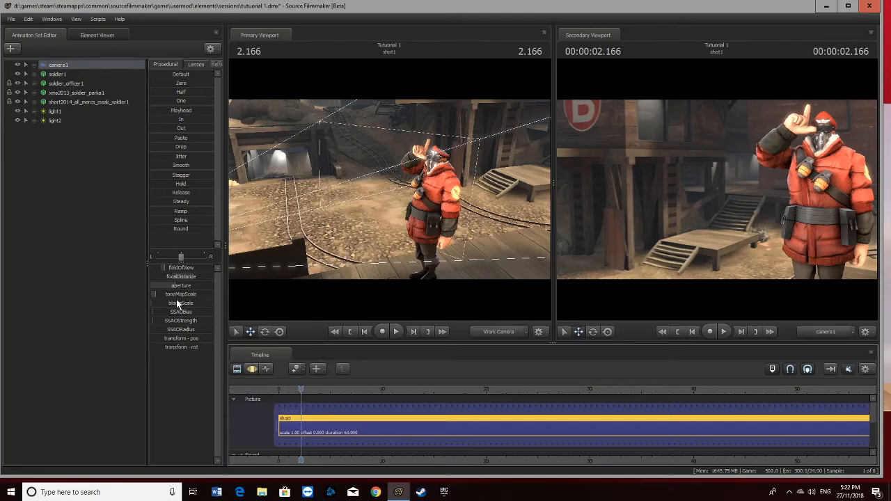
# - Show camera1's camera element in the Element Viewer and set its depthOfFieldQuality to 12
pyautogui.rightClick(87, 65)
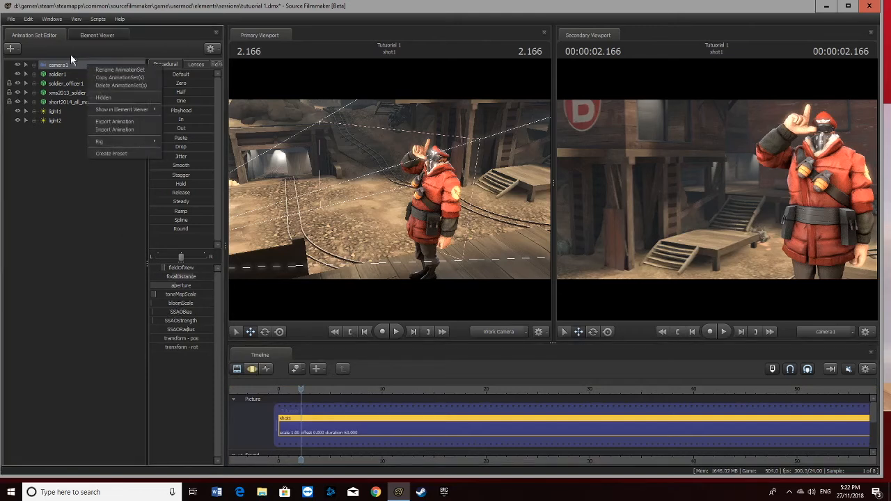
pyautogui.moveTo(124, 110)
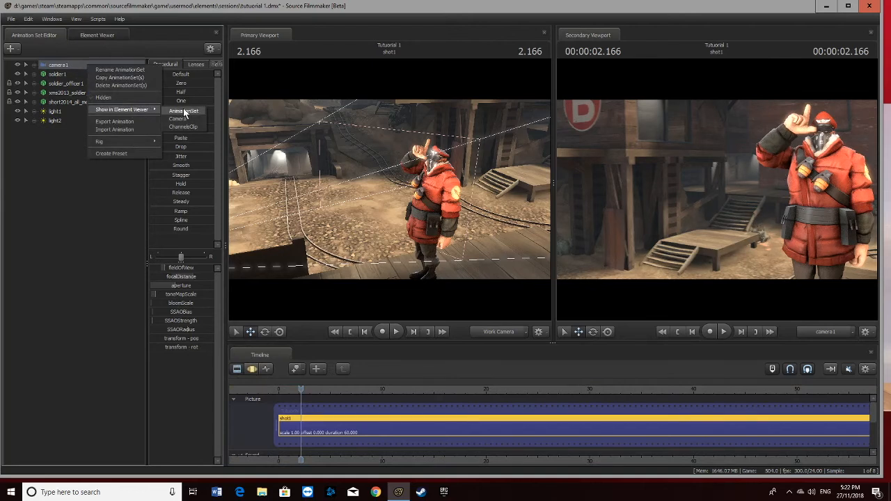
pyautogui.click(183, 112)
pyautogui.click(127, 243)
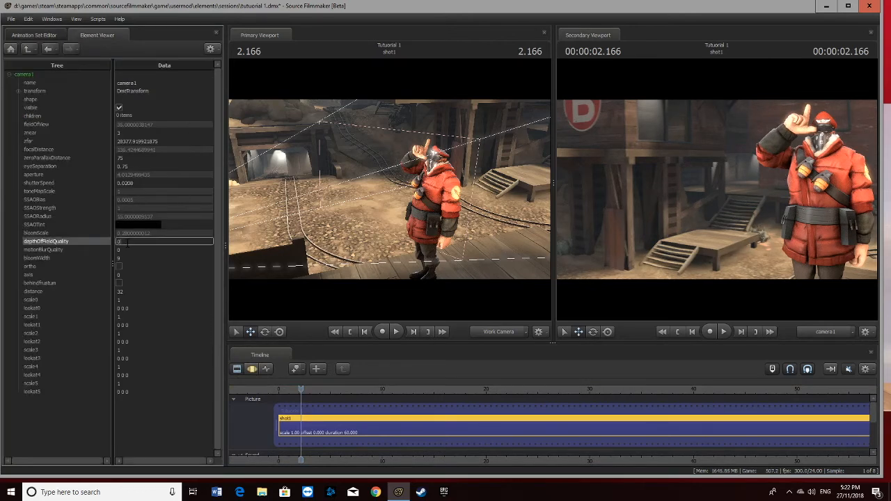
pyautogui.write('12')
# - Set camera1's bloomWidth to 3 and return to the Animation Set Editor
pyautogui.click(129, 258)
pyautogui.press('BackSpace')
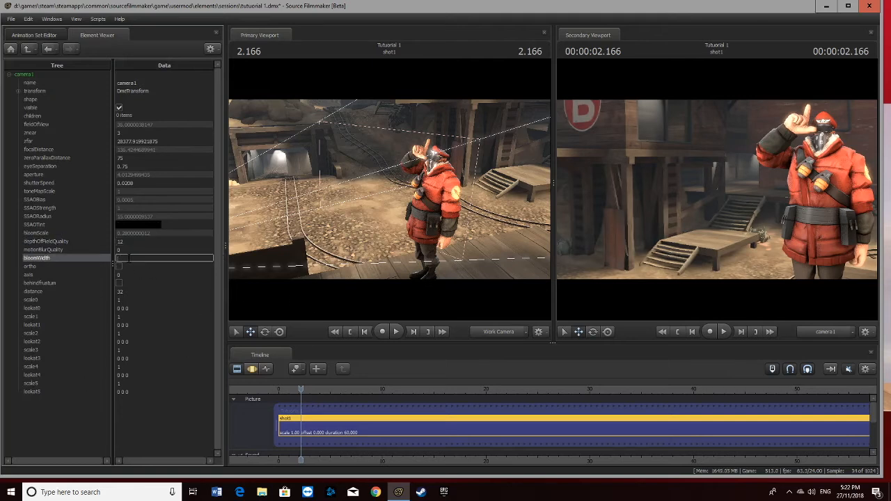
pyautogui.write('3')
pyautogui.press('Return')
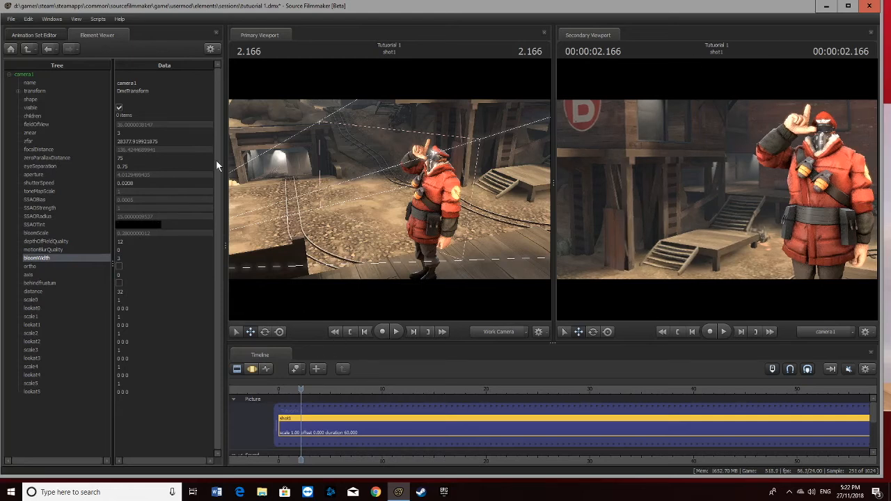
pyautogui.click(34, 35)
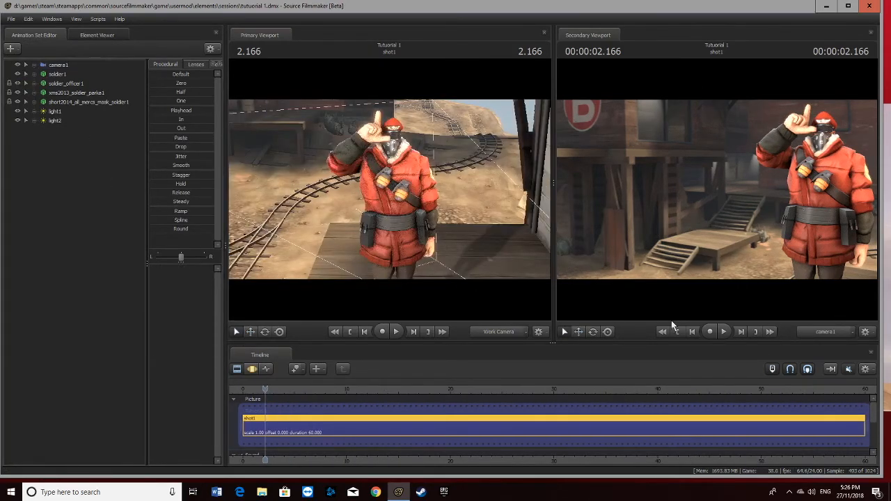
# - Start a poster export of the scene and set its format to JPEG
pyautogui.click(12, 19)
pyautogui.moveTo(49, 110)
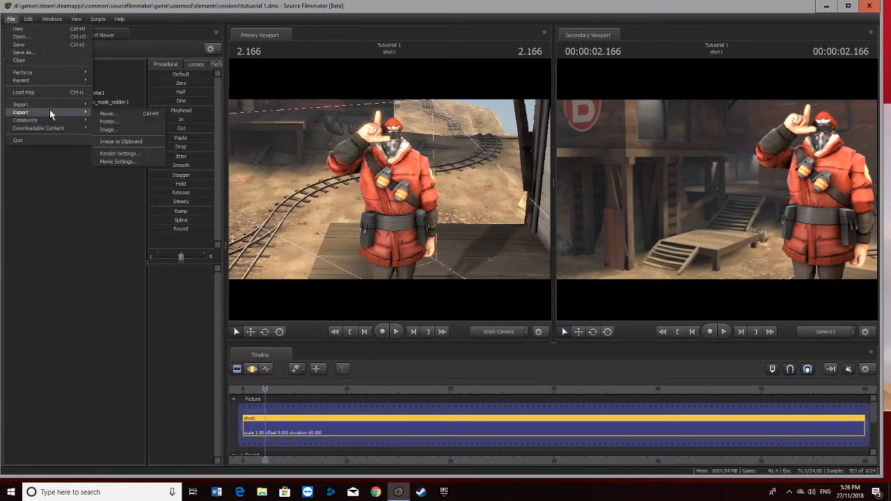
pyautogui.click(120, 122)
pyautogui.click(391, 217)
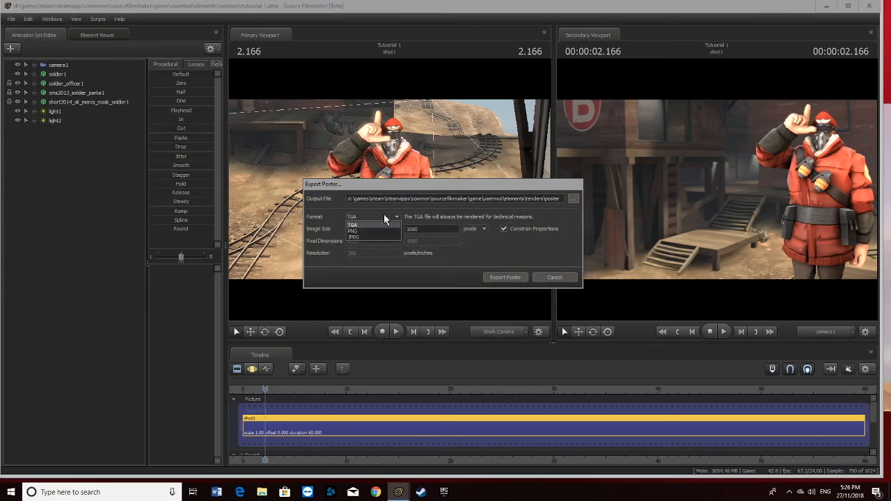
pyautogui.click(358, 236)
# - Set the poster's output file to "Tutorial 1" in the Pictures folder and export the poster
pyautogui.click(574, 199)
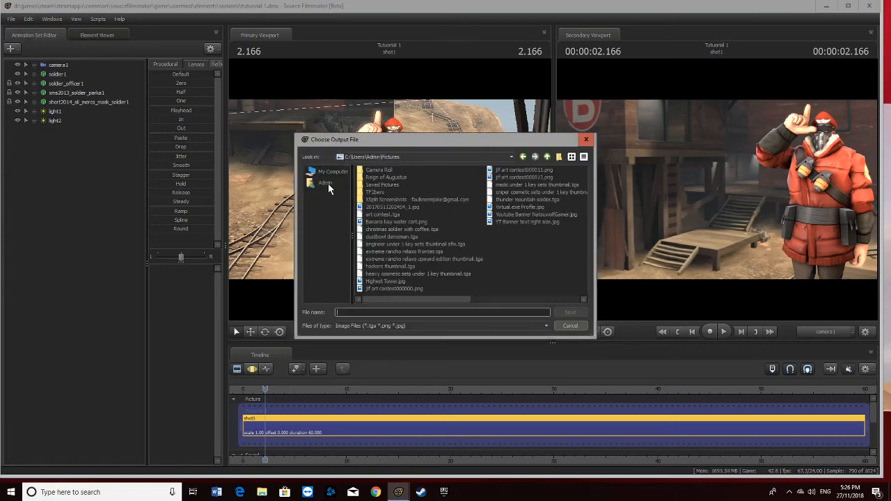
pyautogui.click(326, 183)
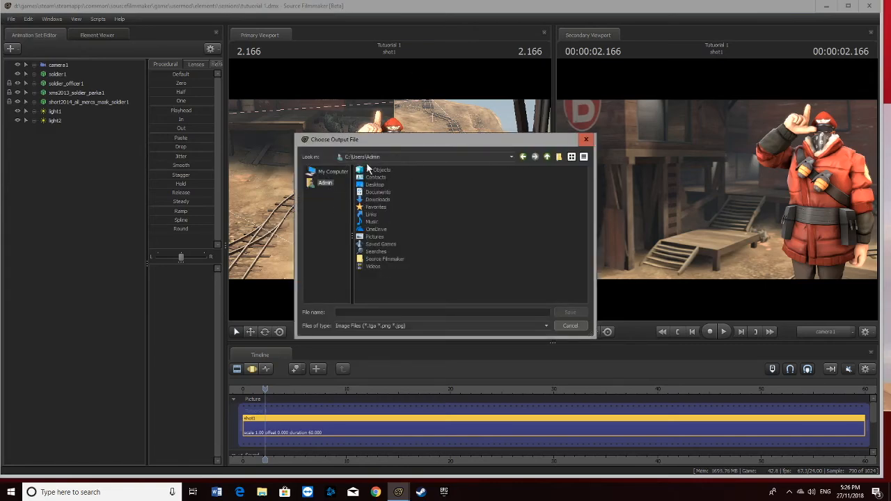
pyautogui.doubleClick(374, 237)
pyautogui.click(425, 313)
pyautogui.write('Tutorial 1')
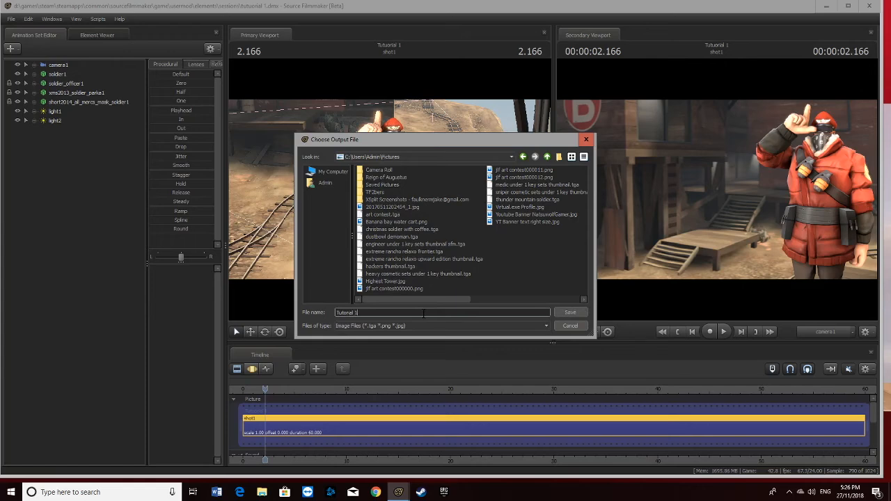
pyautogui.click(571, 311)
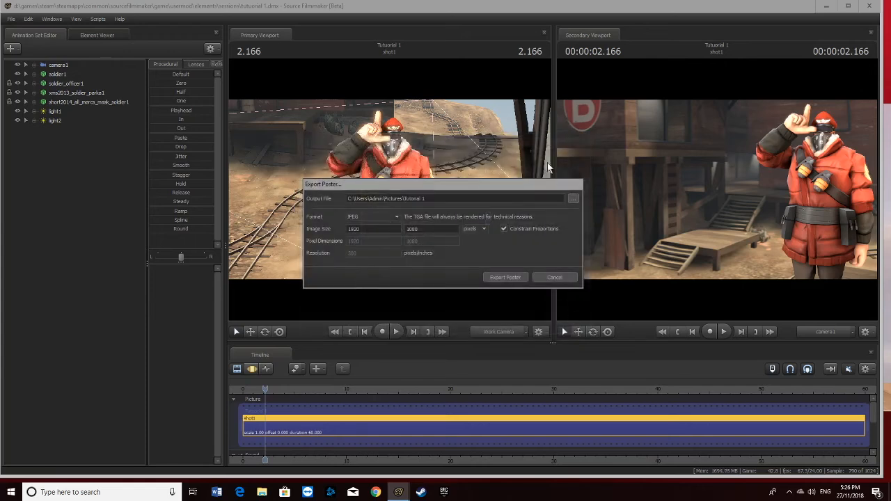
pyautogui.click(500, 277)
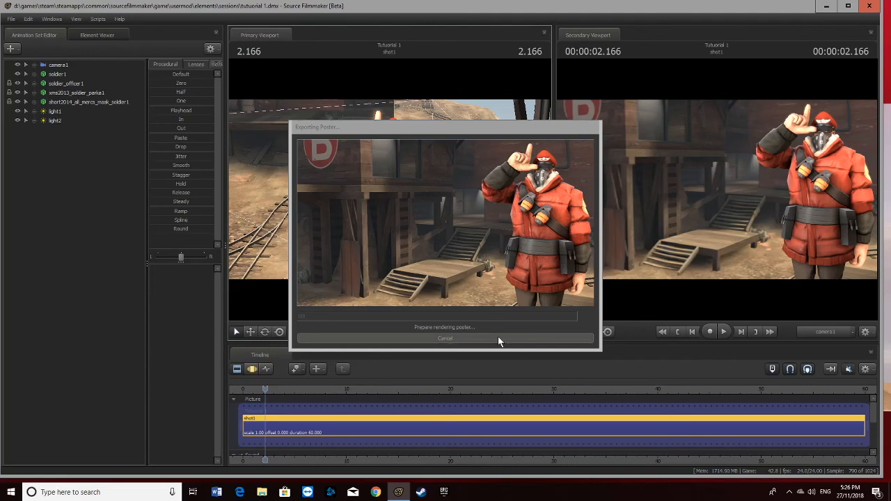